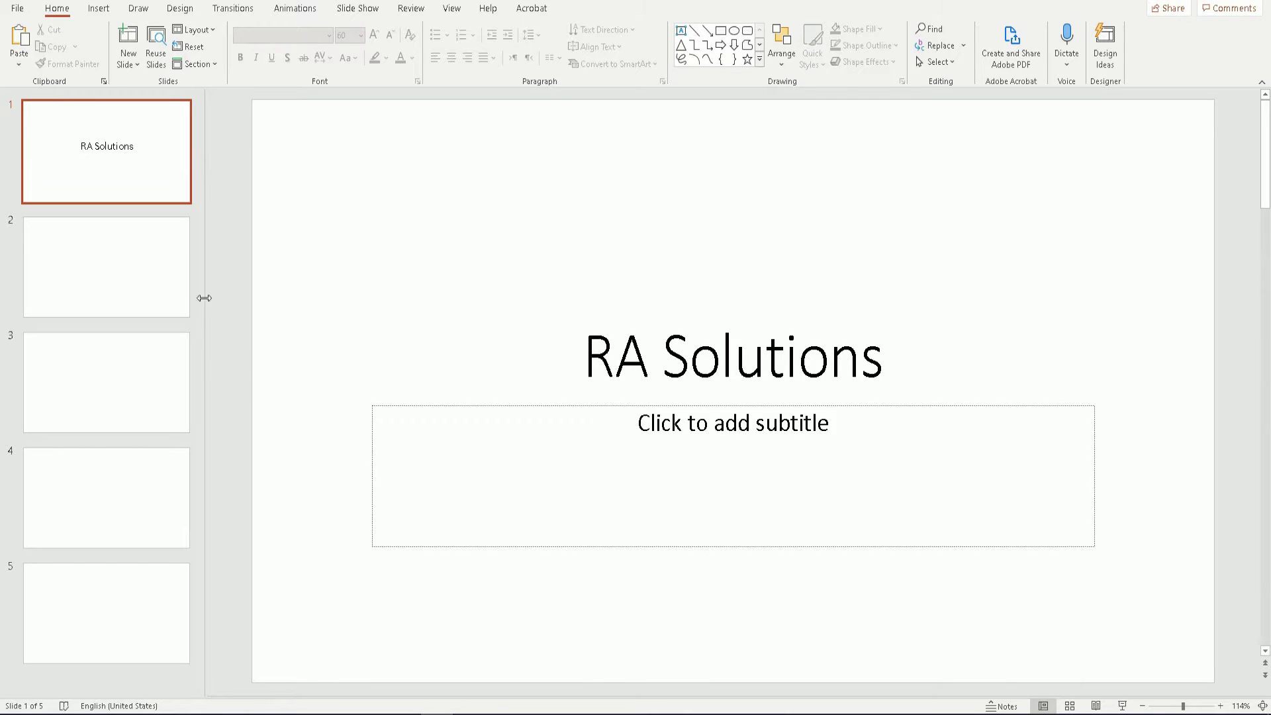
Add blank slides after slide 5 so the deck has ten slides.
key(Down)
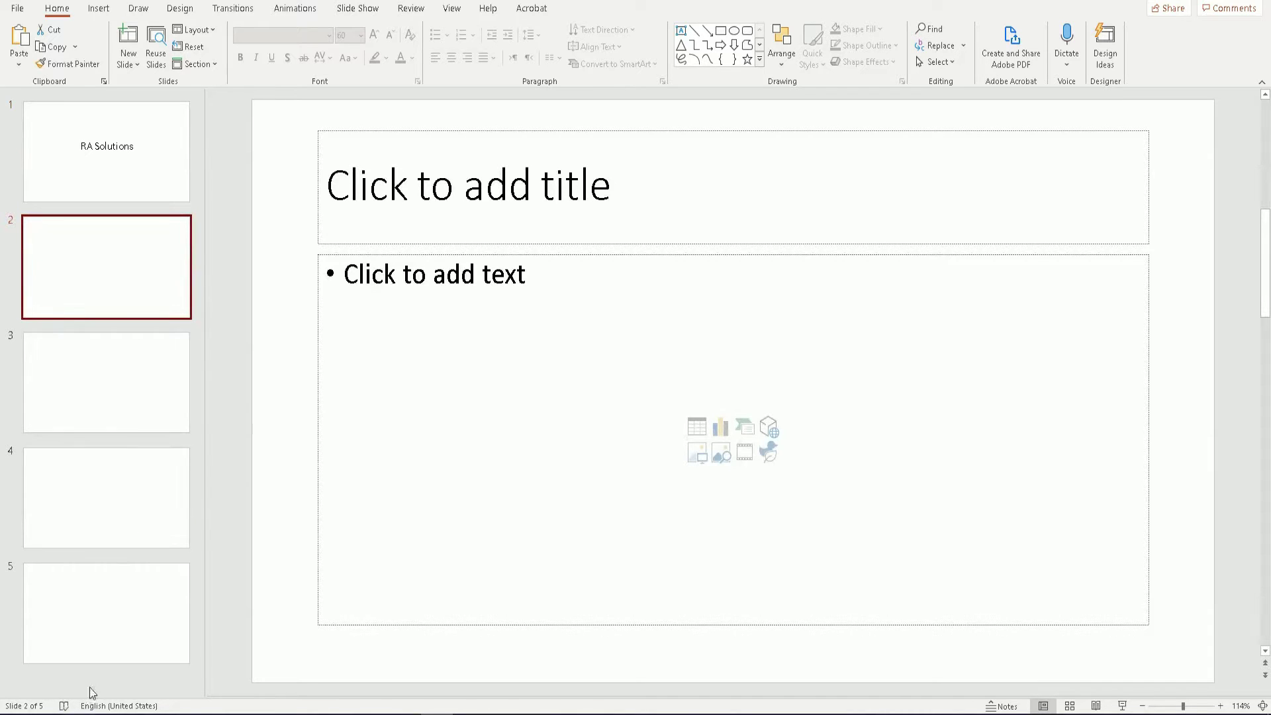
click(108, 661)
key(ctrl+v)
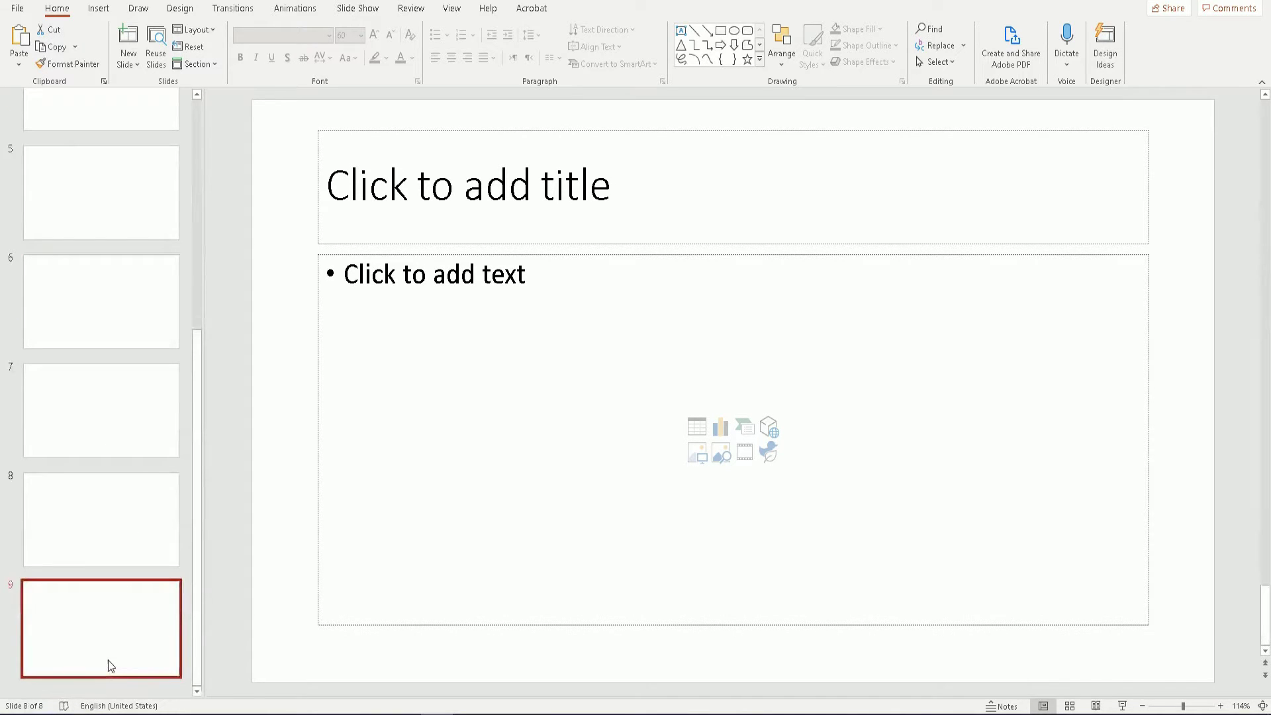
Review slides 1–3, ending back on the 'RA Solutions' title slide.
scroll(109, 661, up, 10)
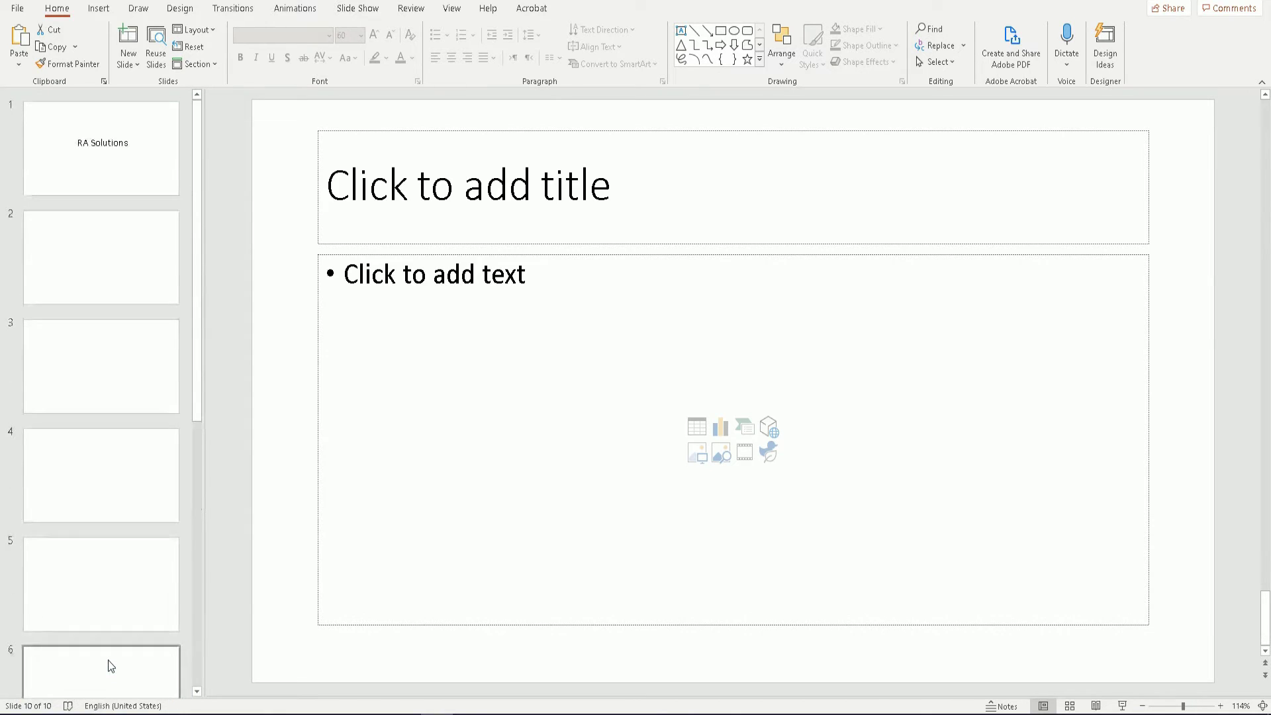
click(126, 181)
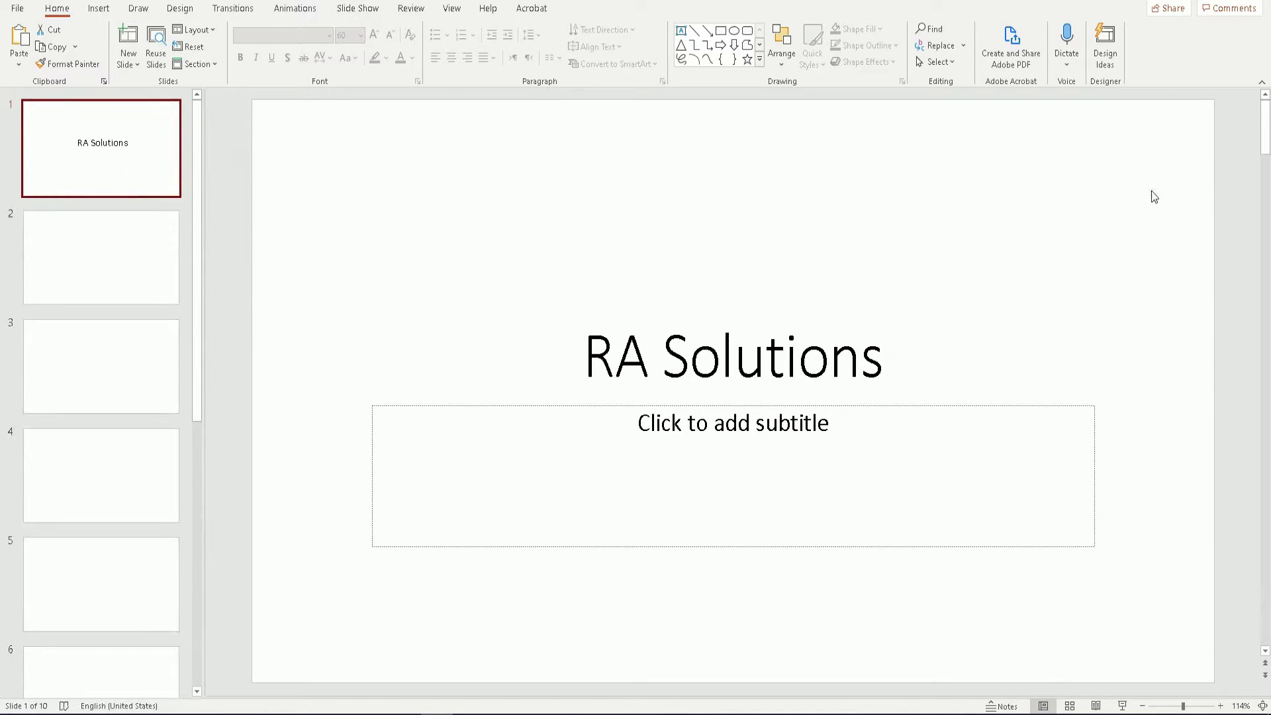
click(156, 241)
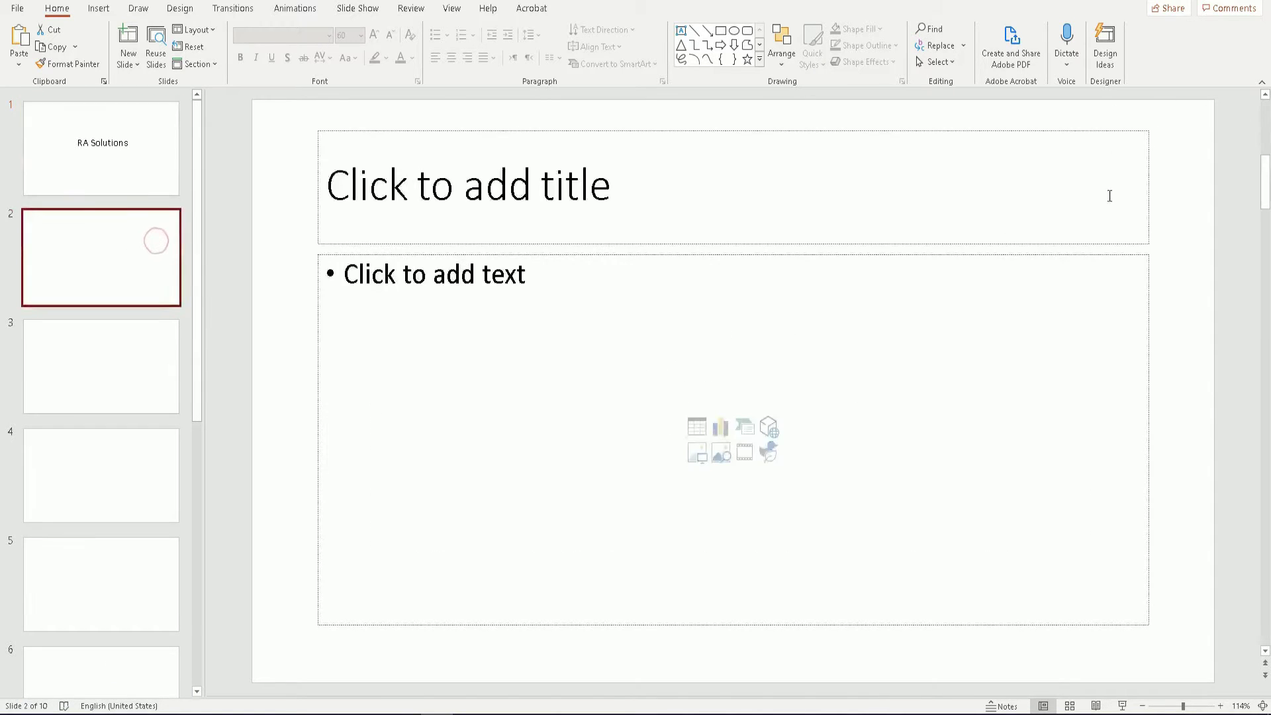
click(112, 333)
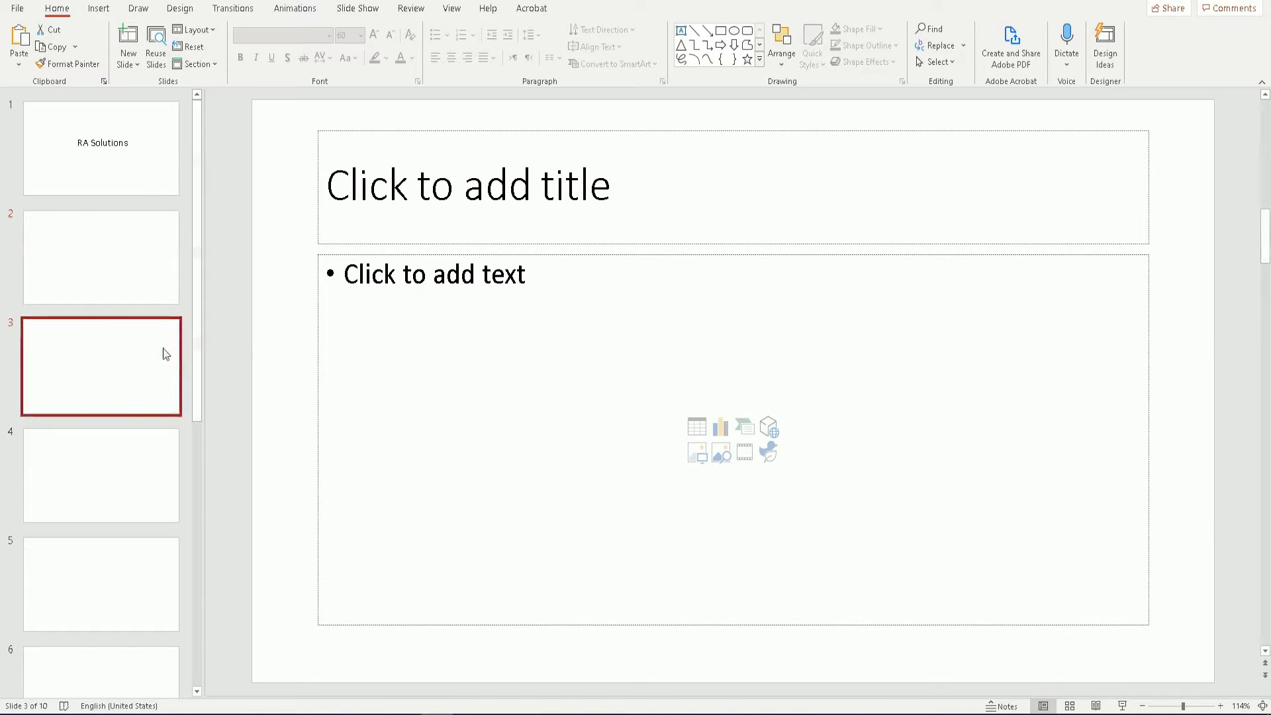
click(147, 191)
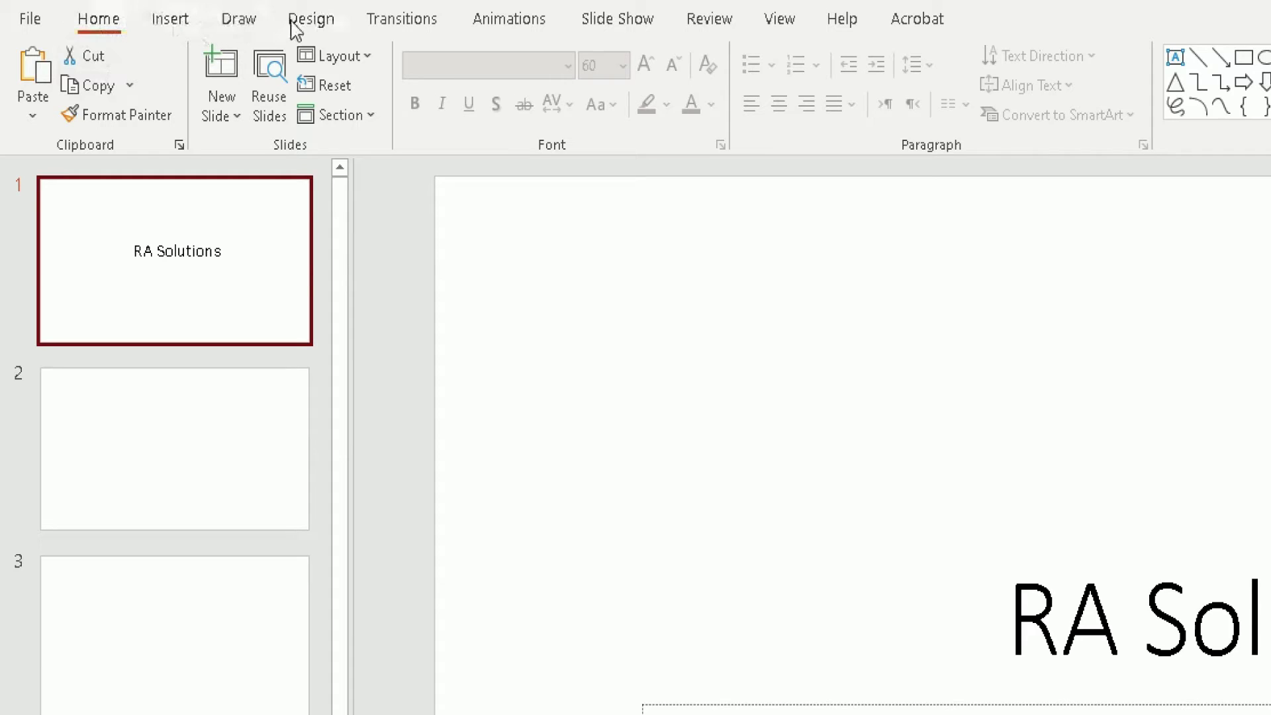
Switch to Slide Master view and select the top-level parent master slide.
click(783, 34)
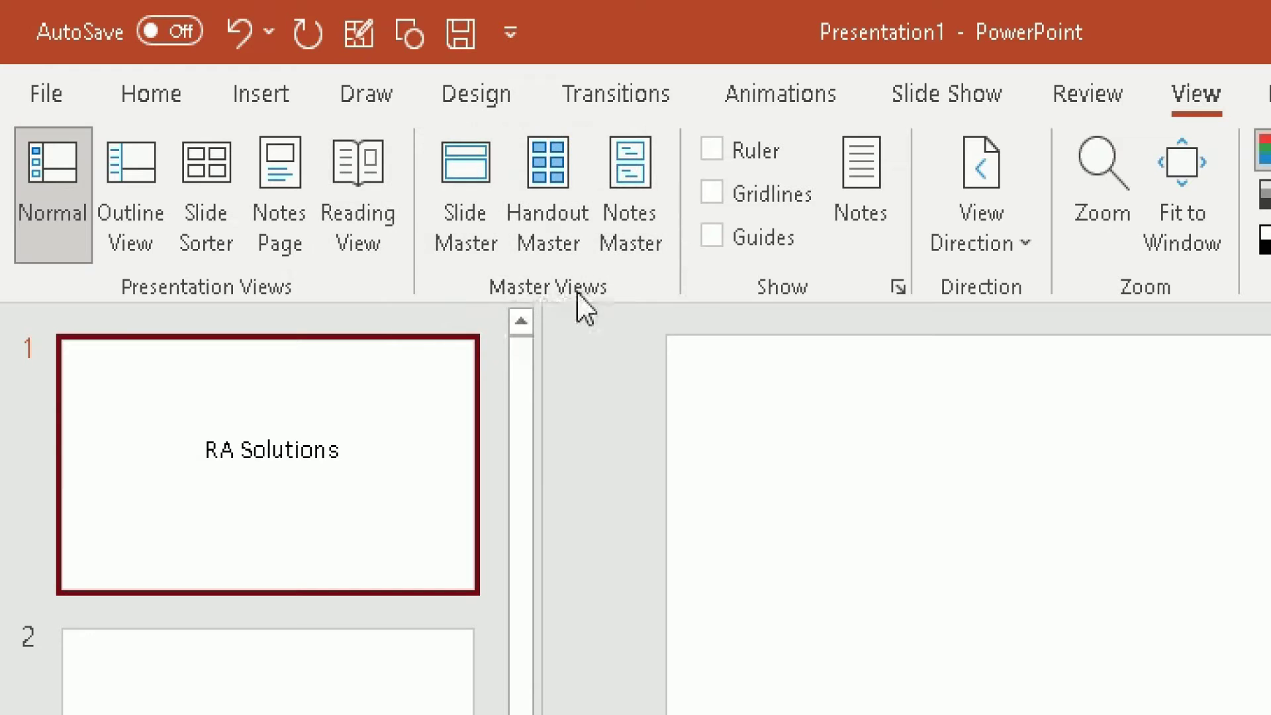
click(459, 204)
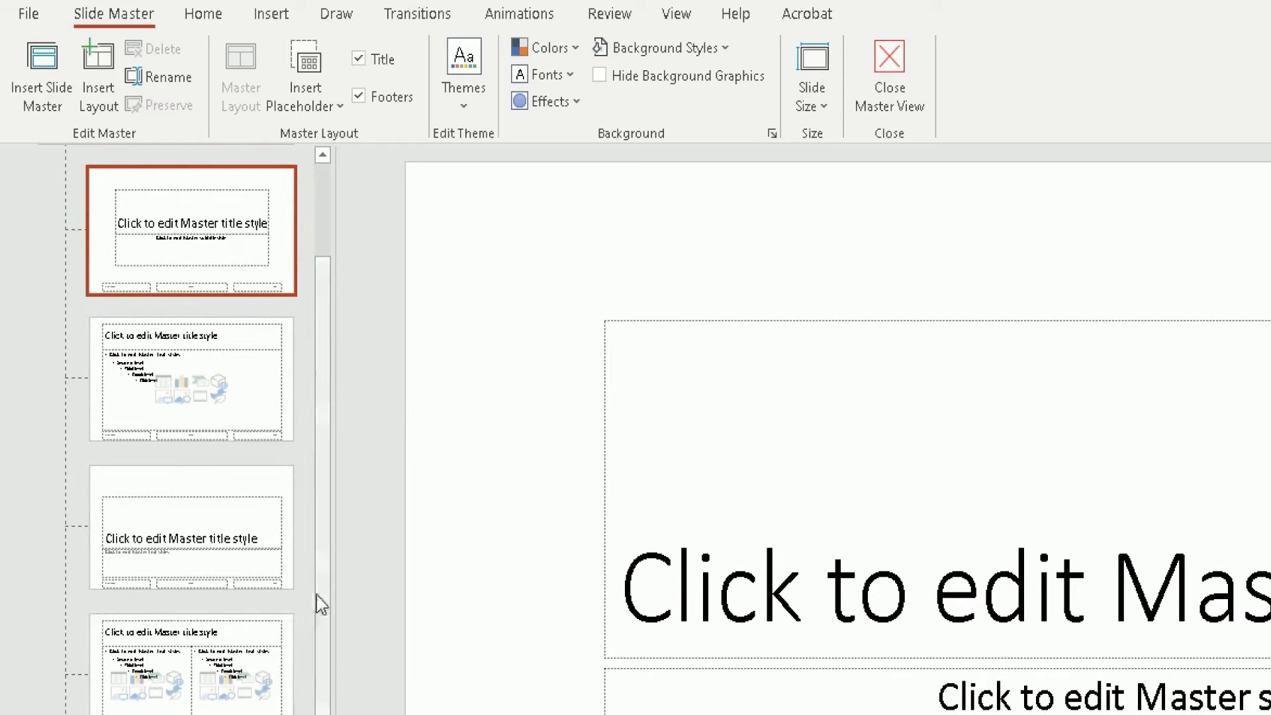
click(322, 660)
drag(324, 666, 329, 556)
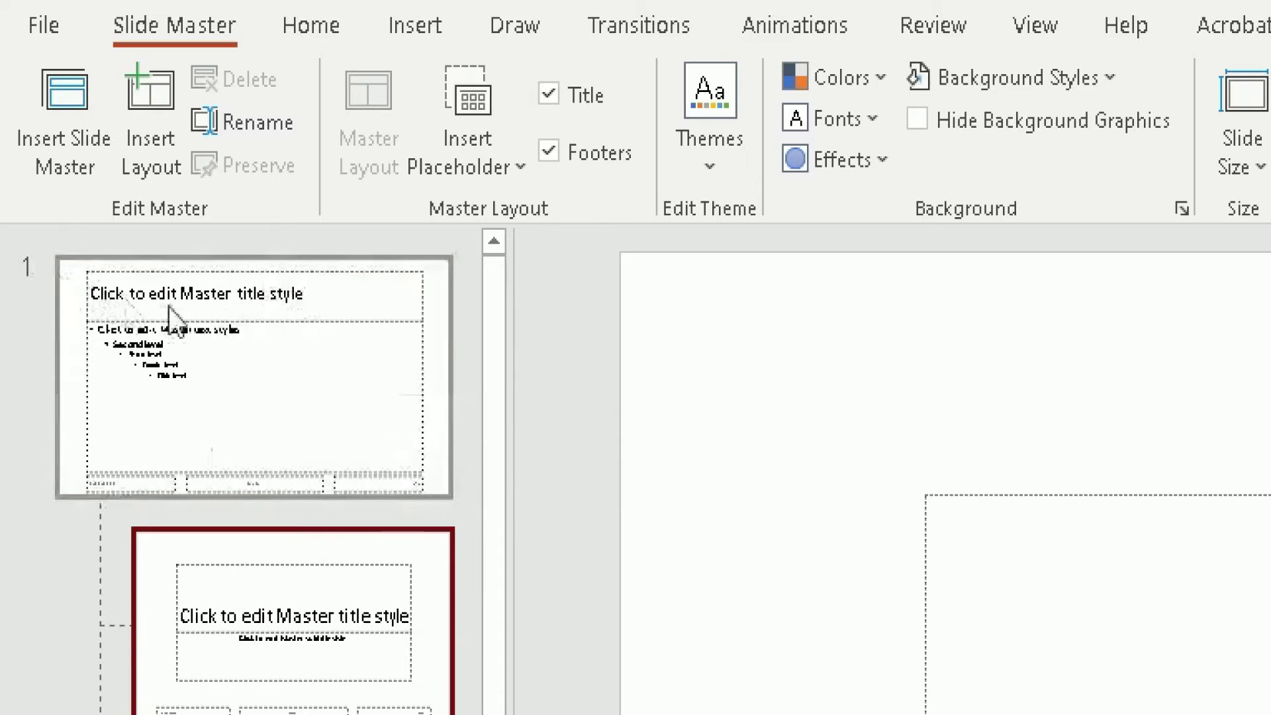
click(210, 310)
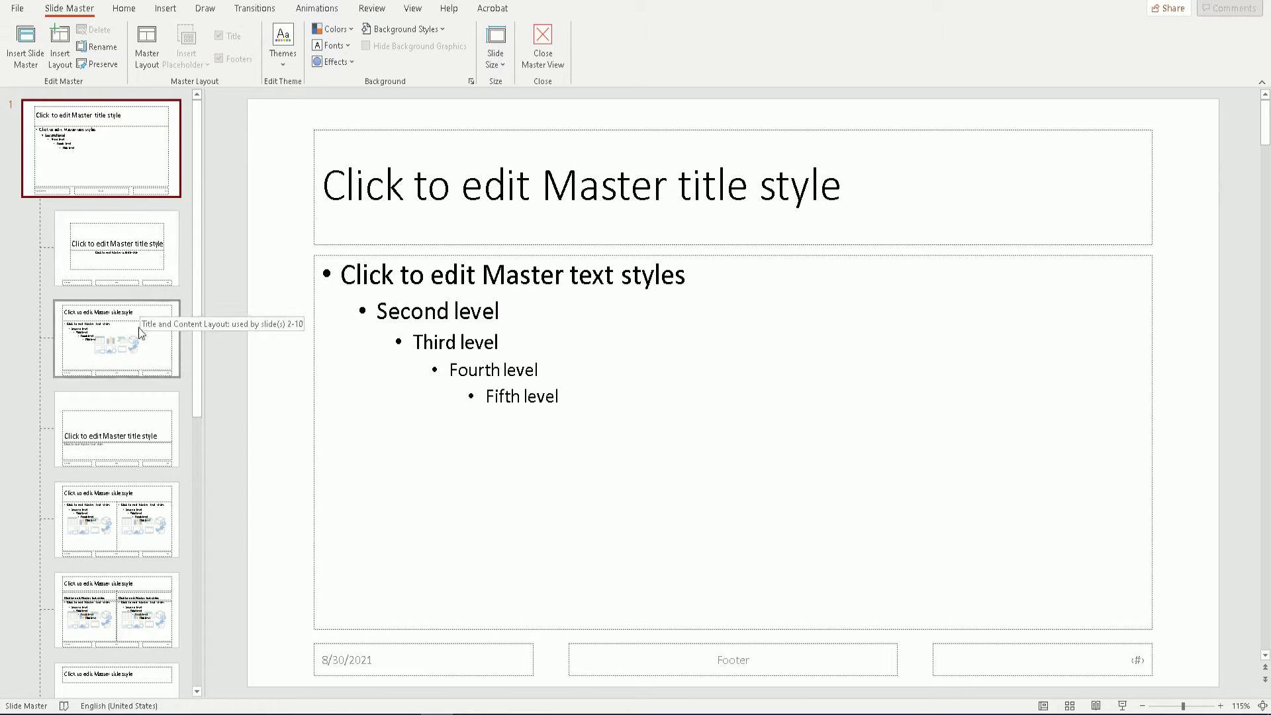
scroll(139, 375, down, 5)
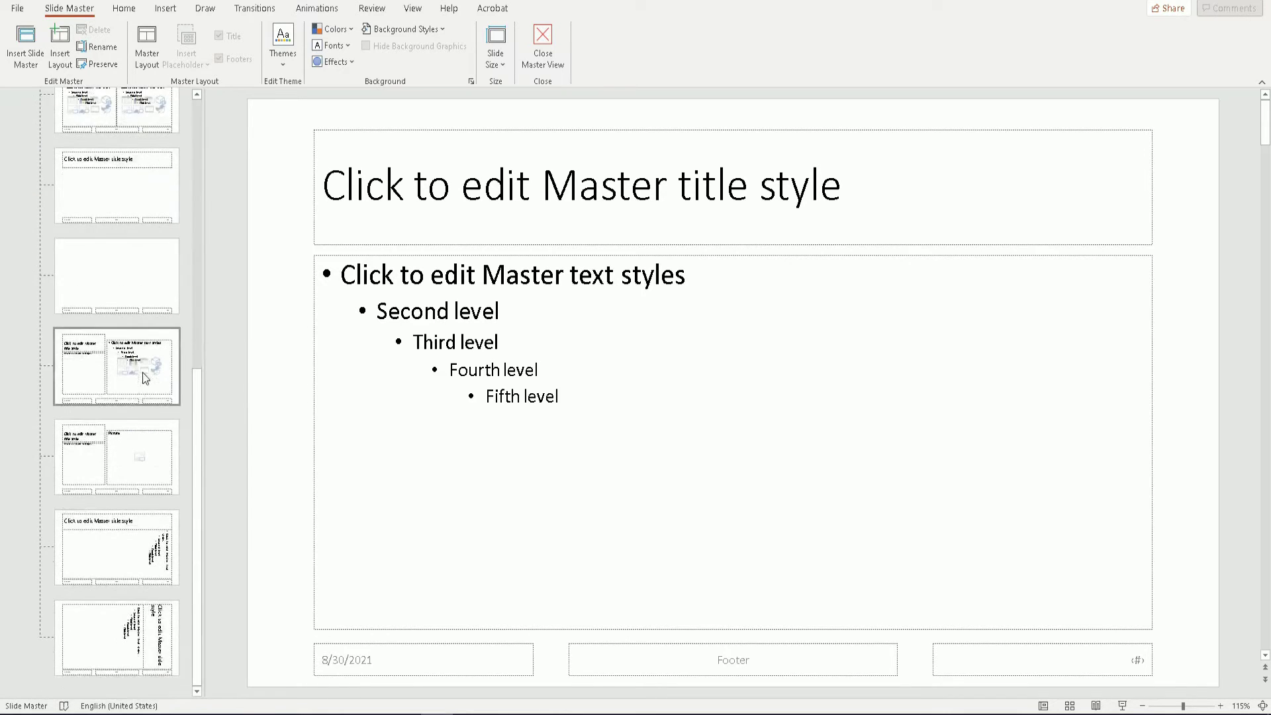
scroll(142, 373, up, 2)
scroll(142, 374, up, 3)
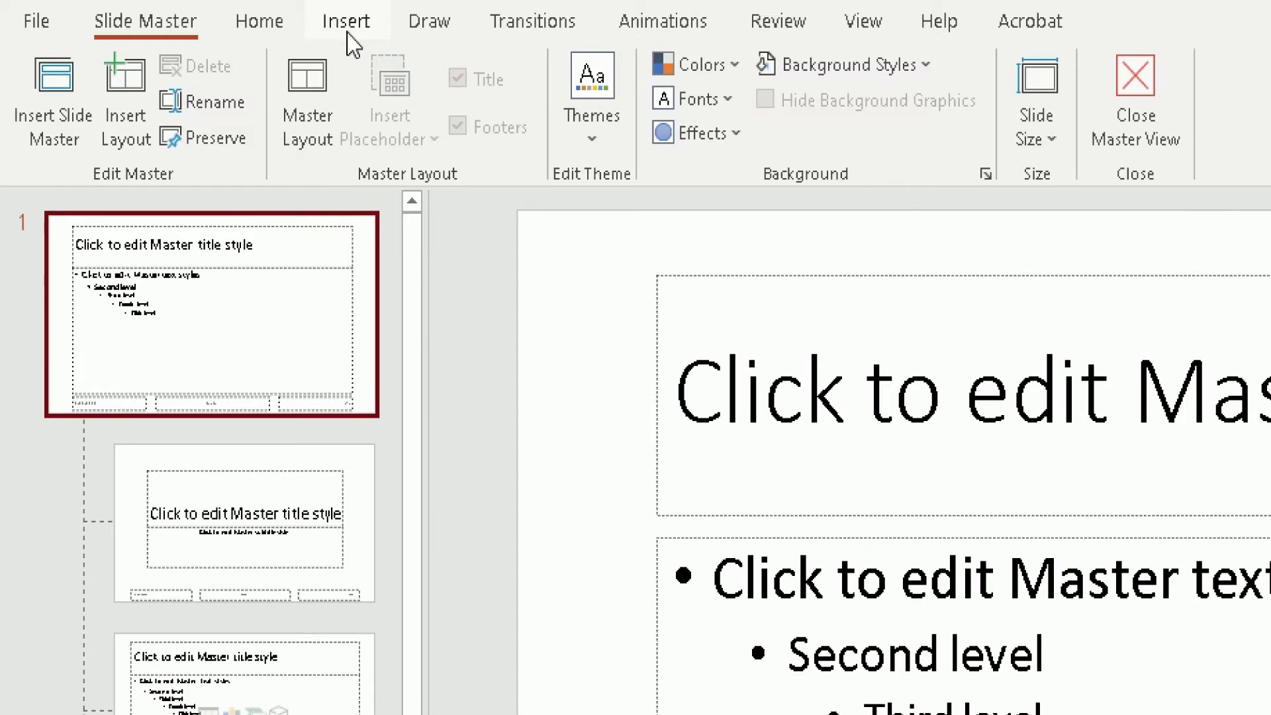
Draw a small red-filled oval in the master slide's top-right corner.
click(347, 29)
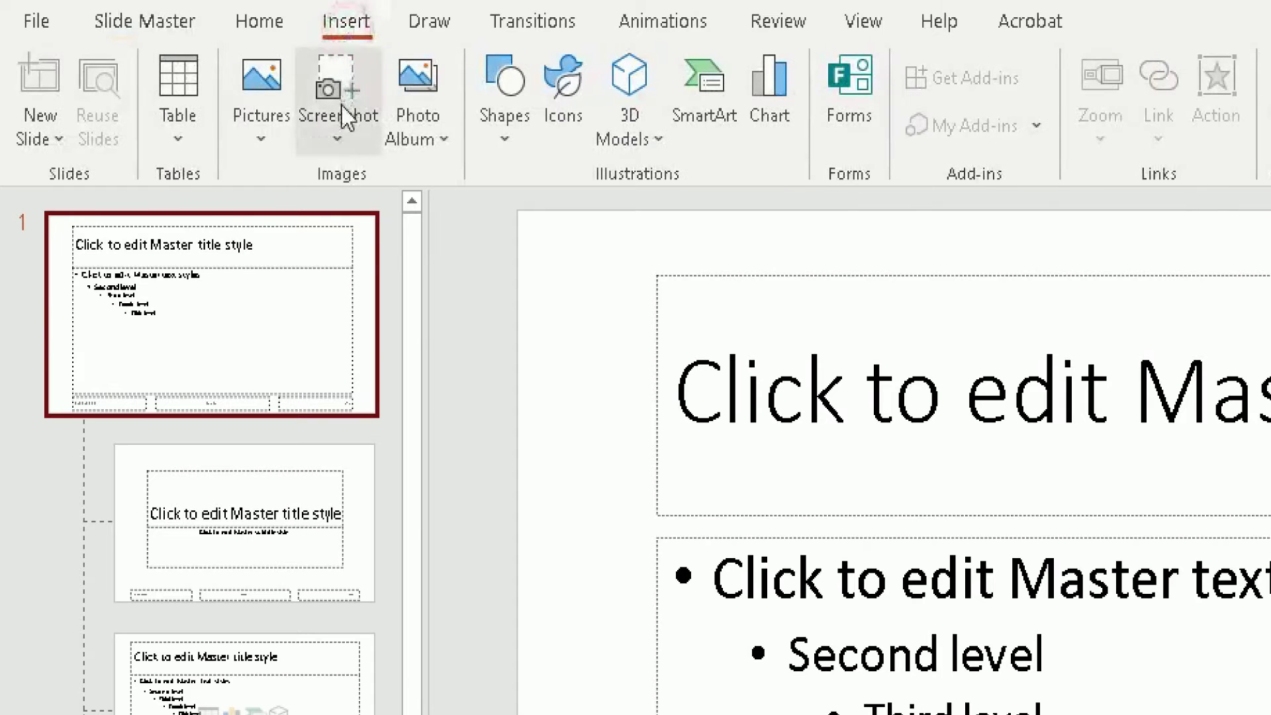
click(506, 151)
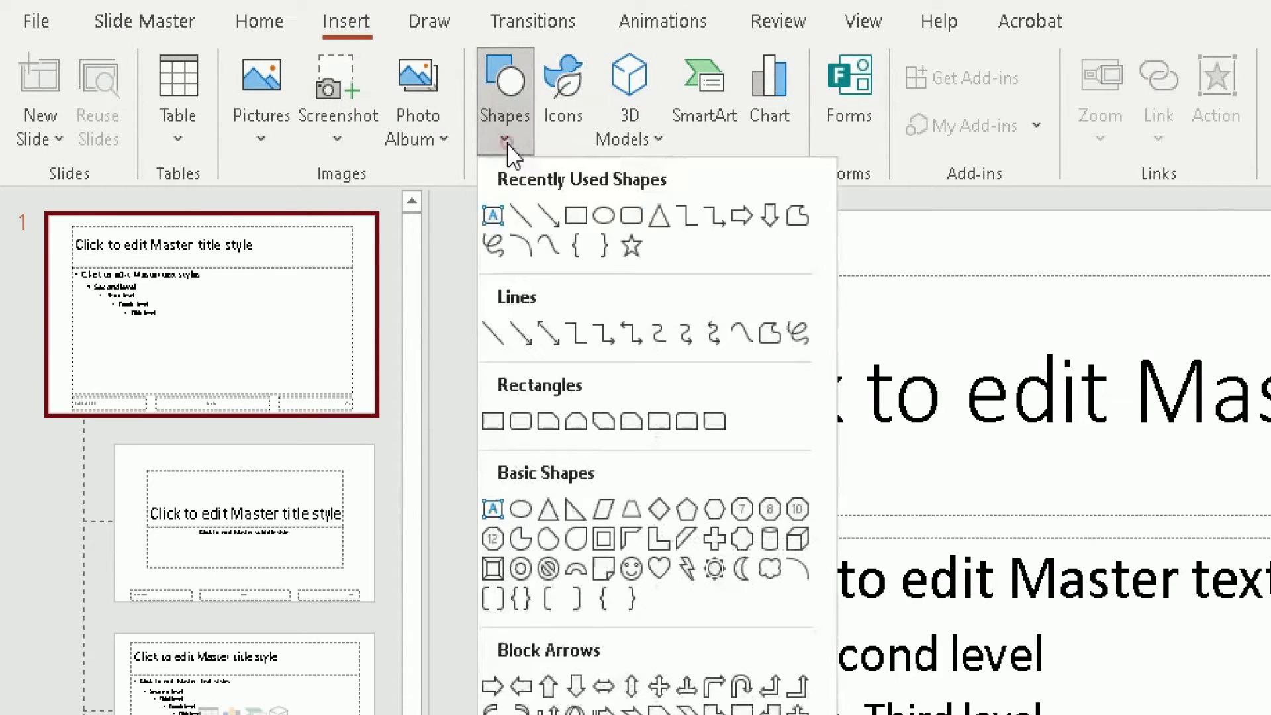
click(601, 219)
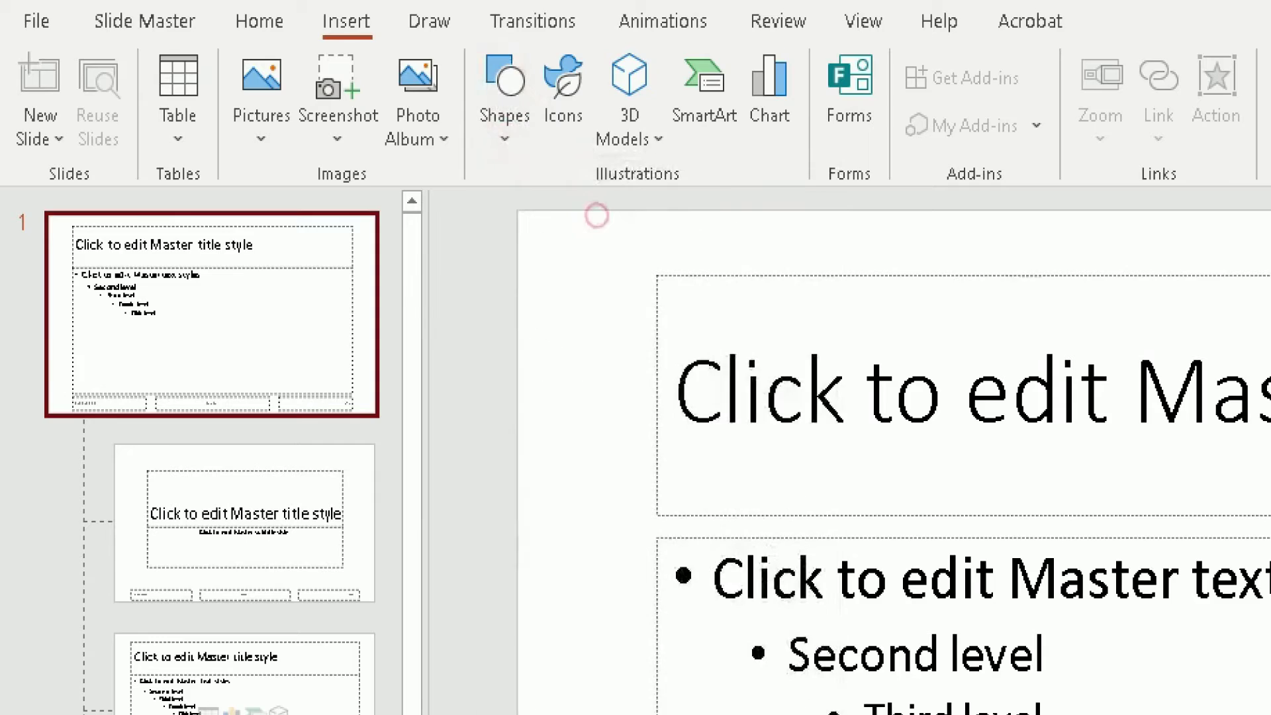
drag(1147, 118, 1203, 179)
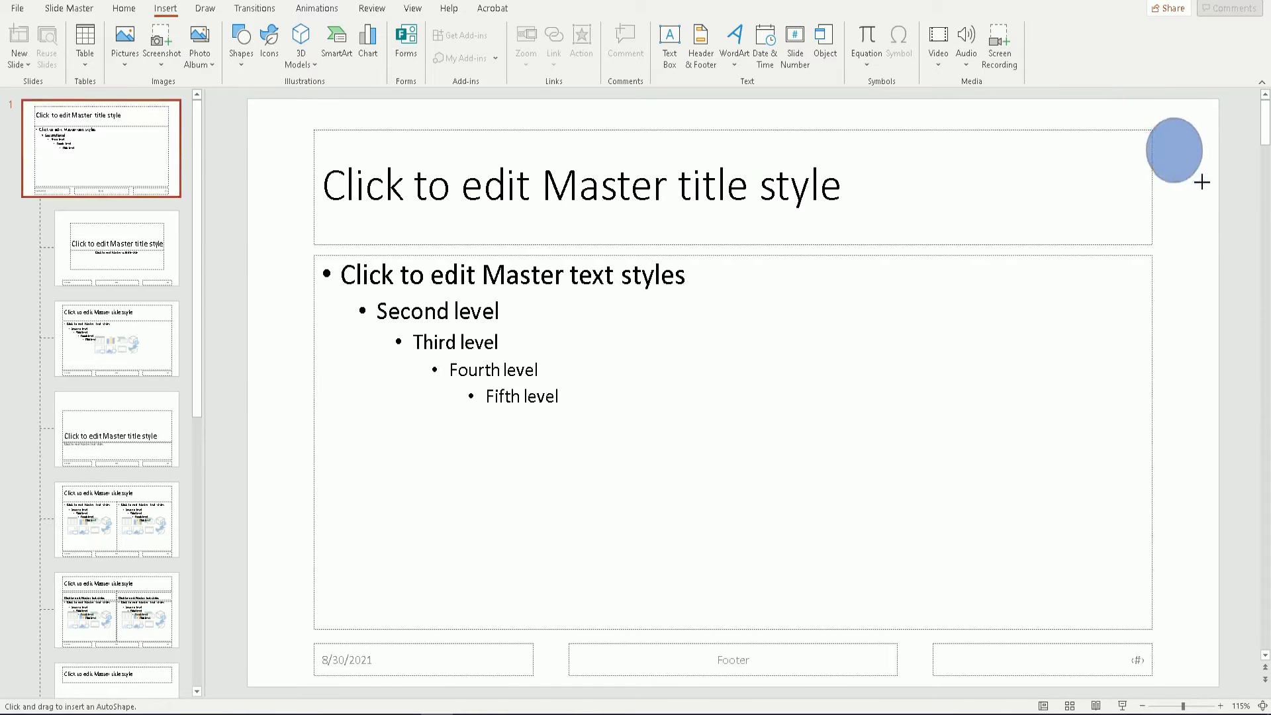
click(788, 51)
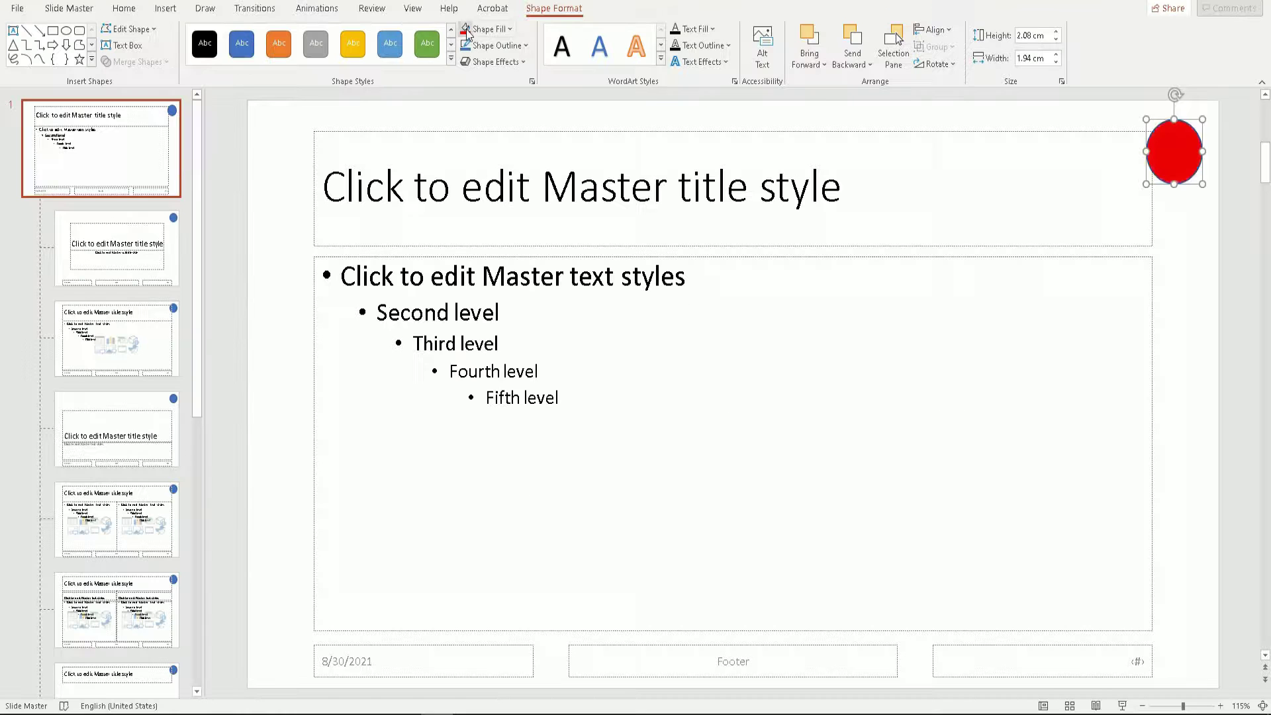
Label the red circle 'RA' and nudge it further into the corner.
right_click(1160, 158)
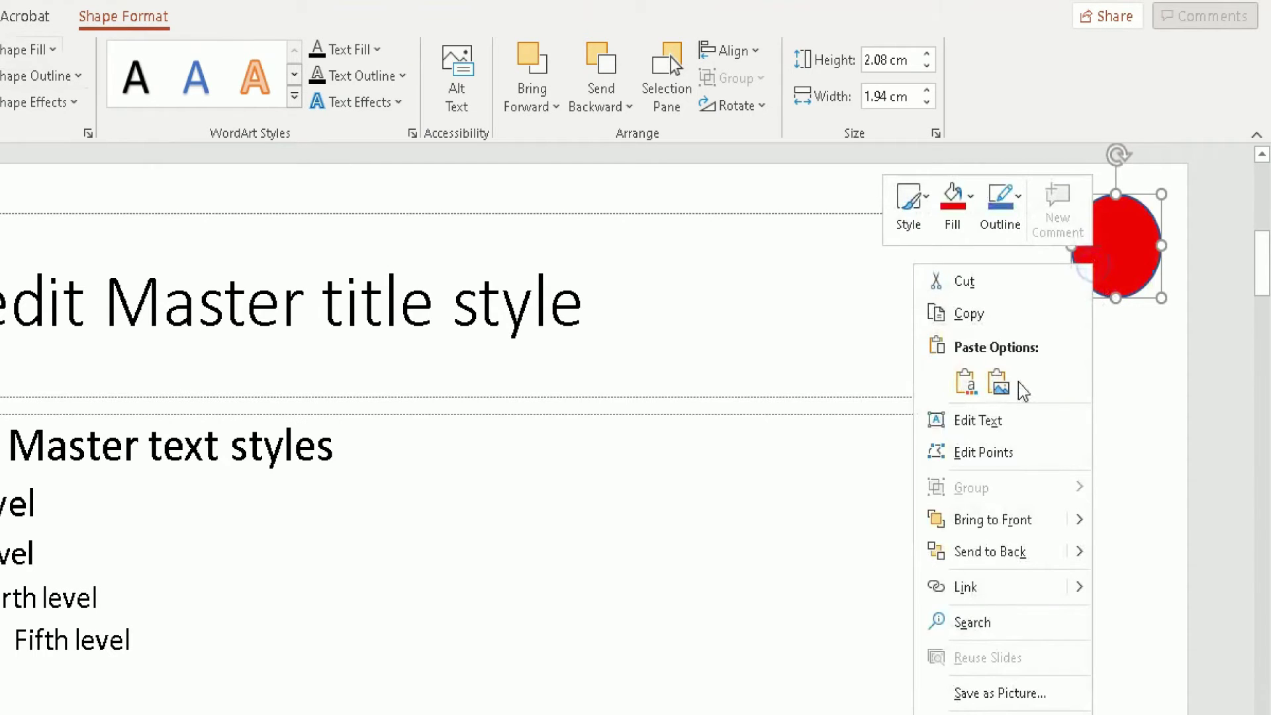
click(1016, 419)
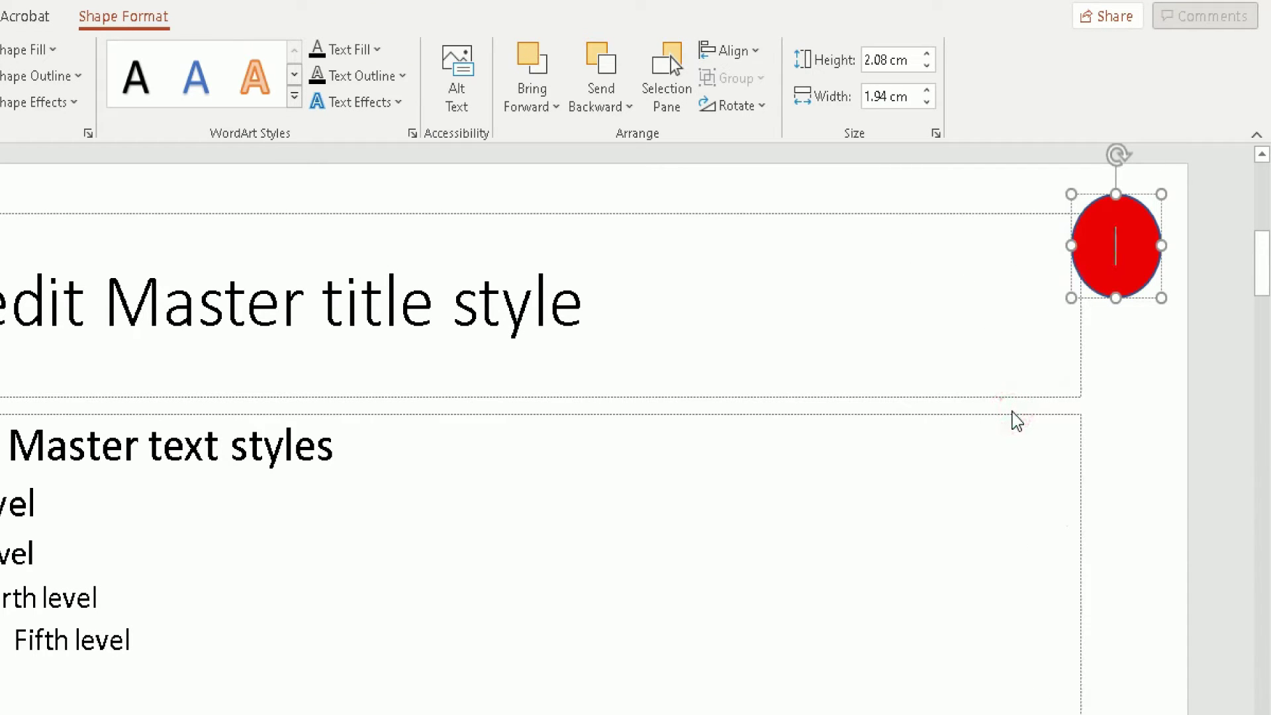
text(RA)
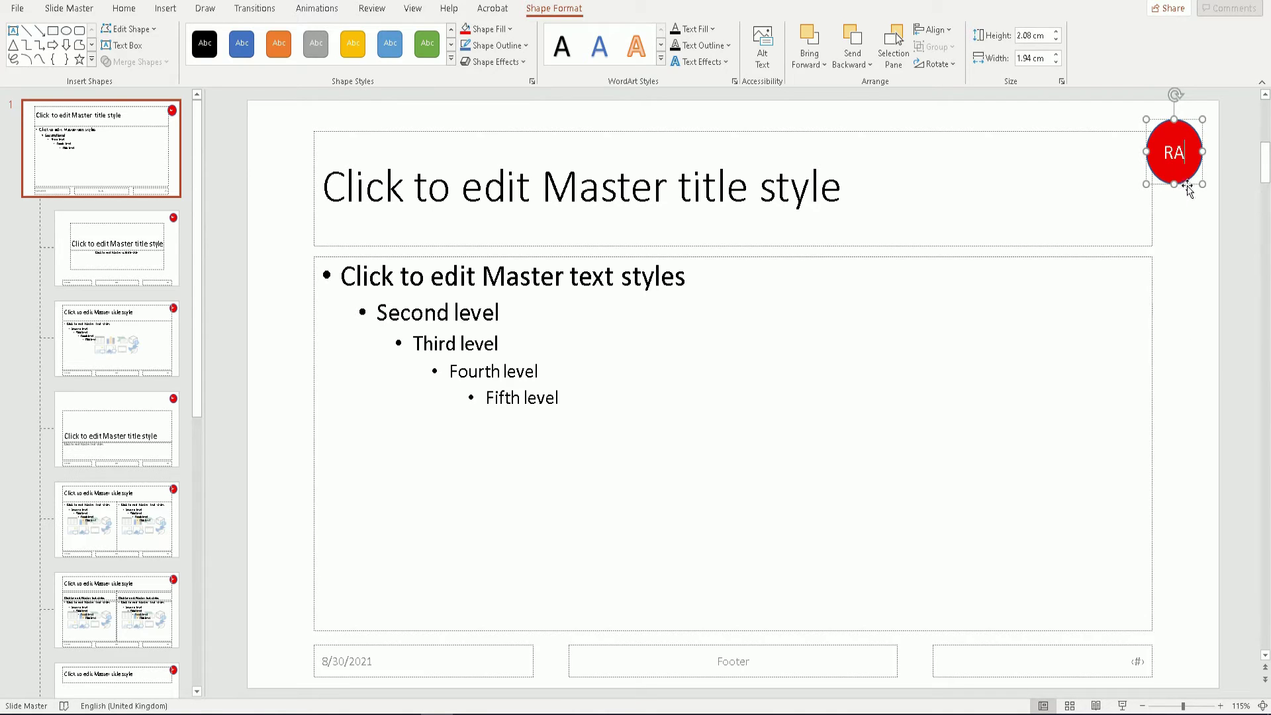
drag(1186, 179, 1195, 169)
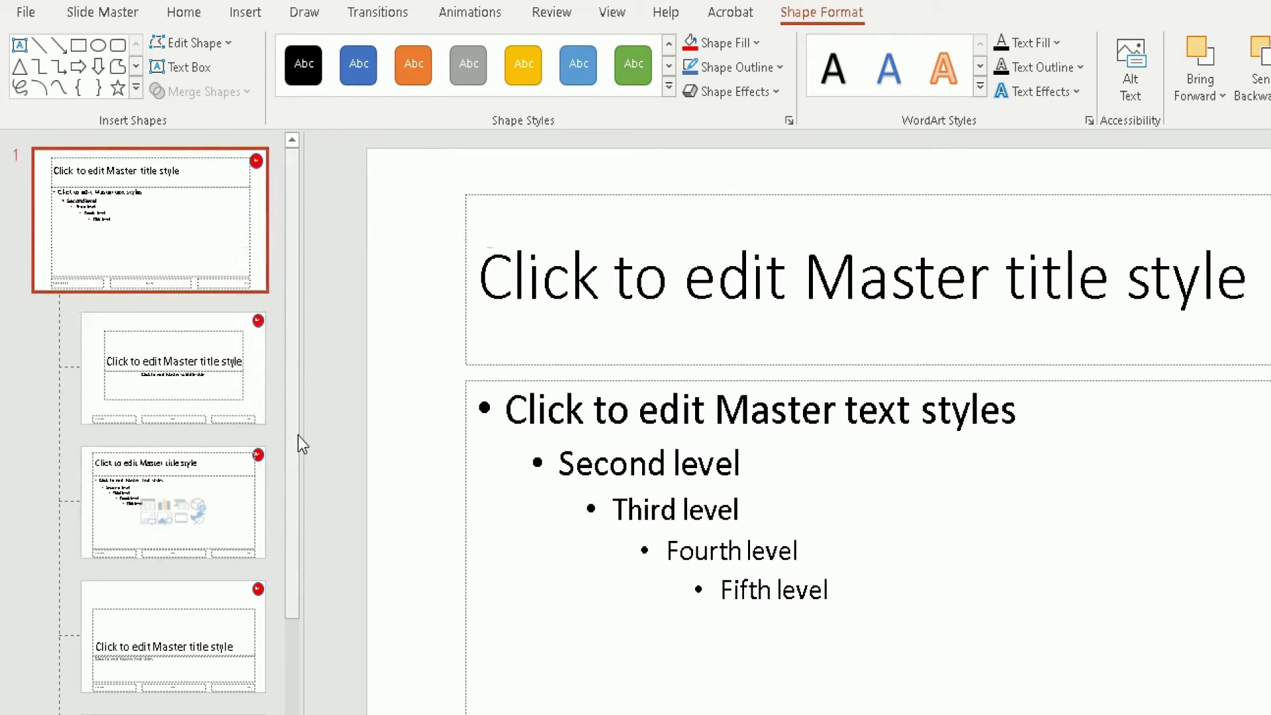
Collapse the ribbon and close Master View to return to normal slides.
drag(298, 437, 274, 423)
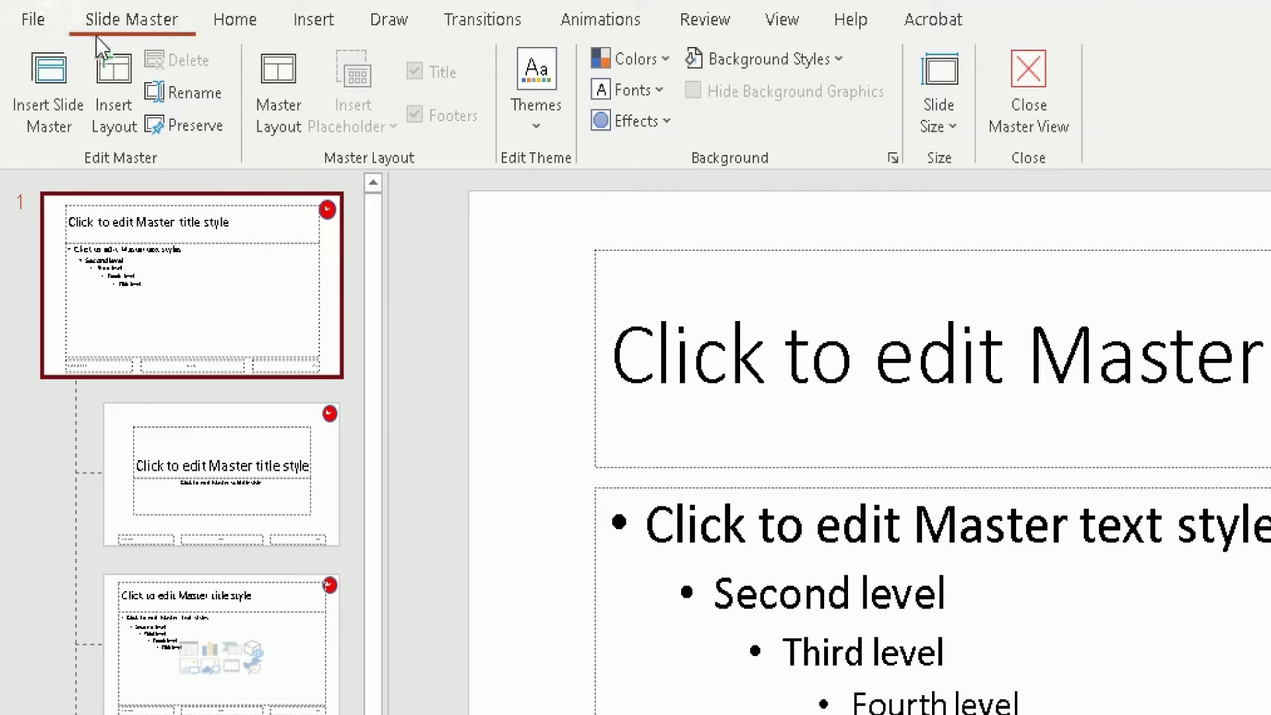
double_click(141, 21)
click(141, 19)
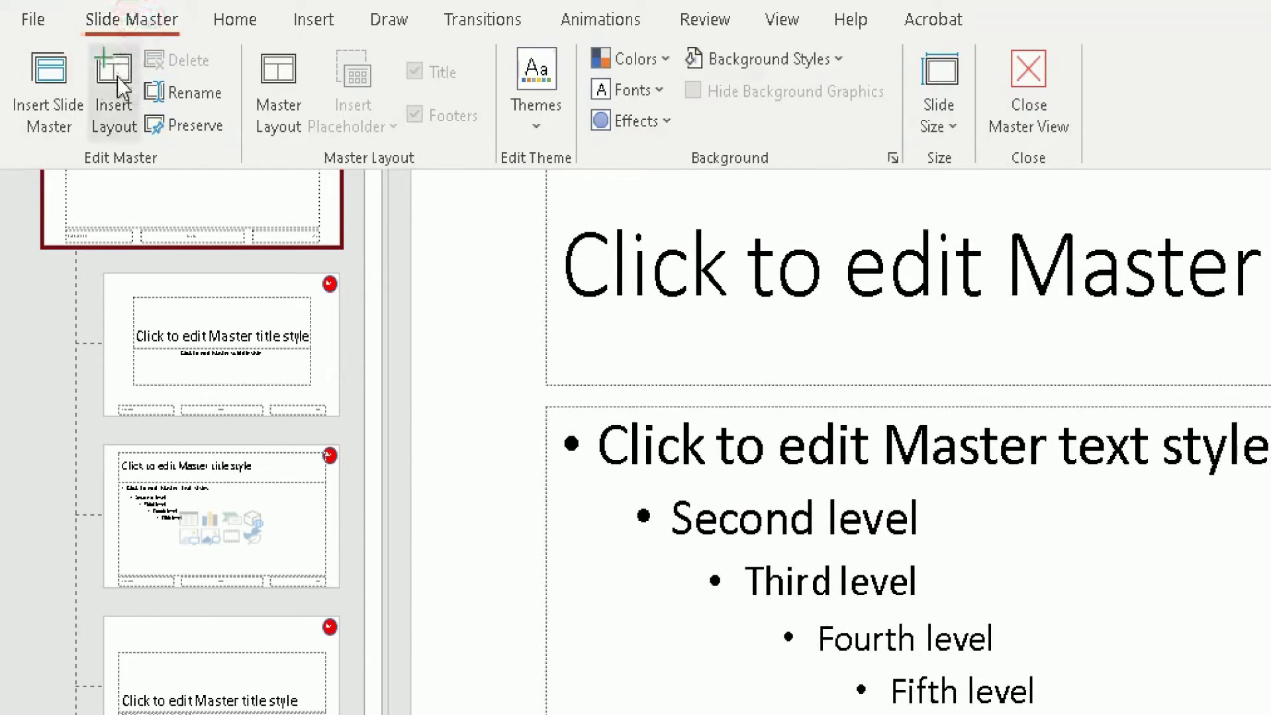
click(1034, 121)
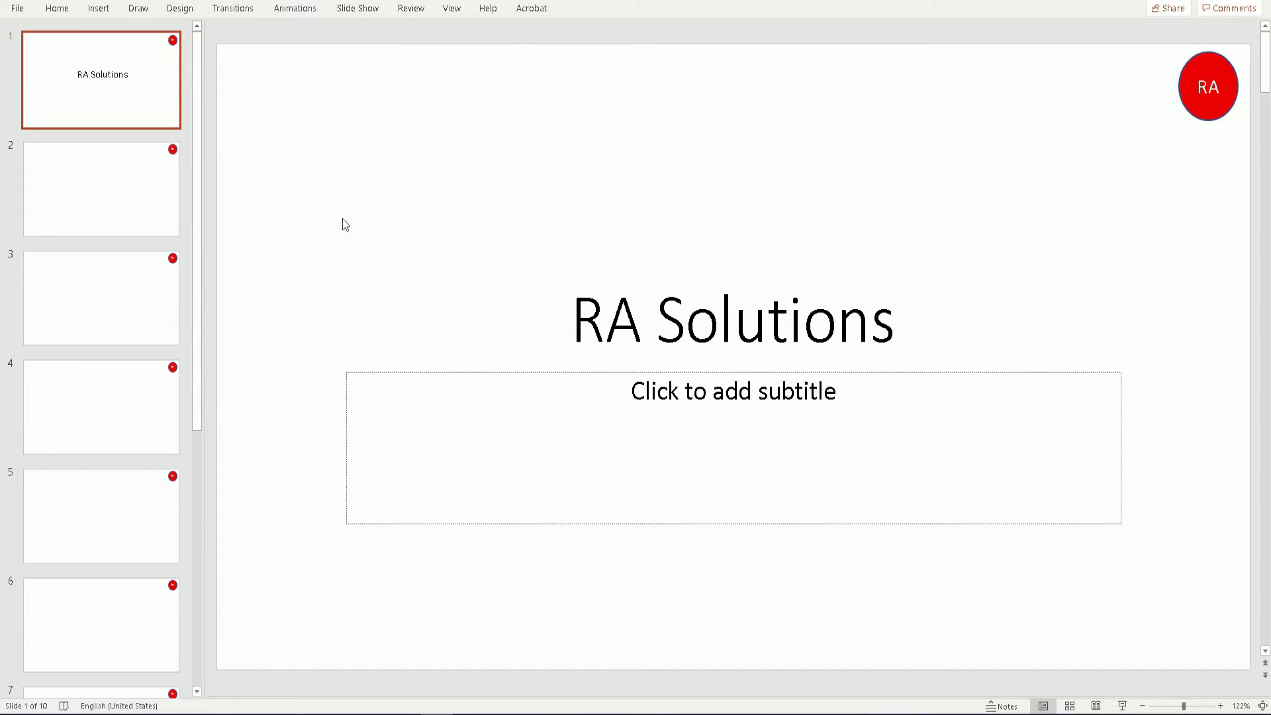
scroll(343, 221, down, 3)
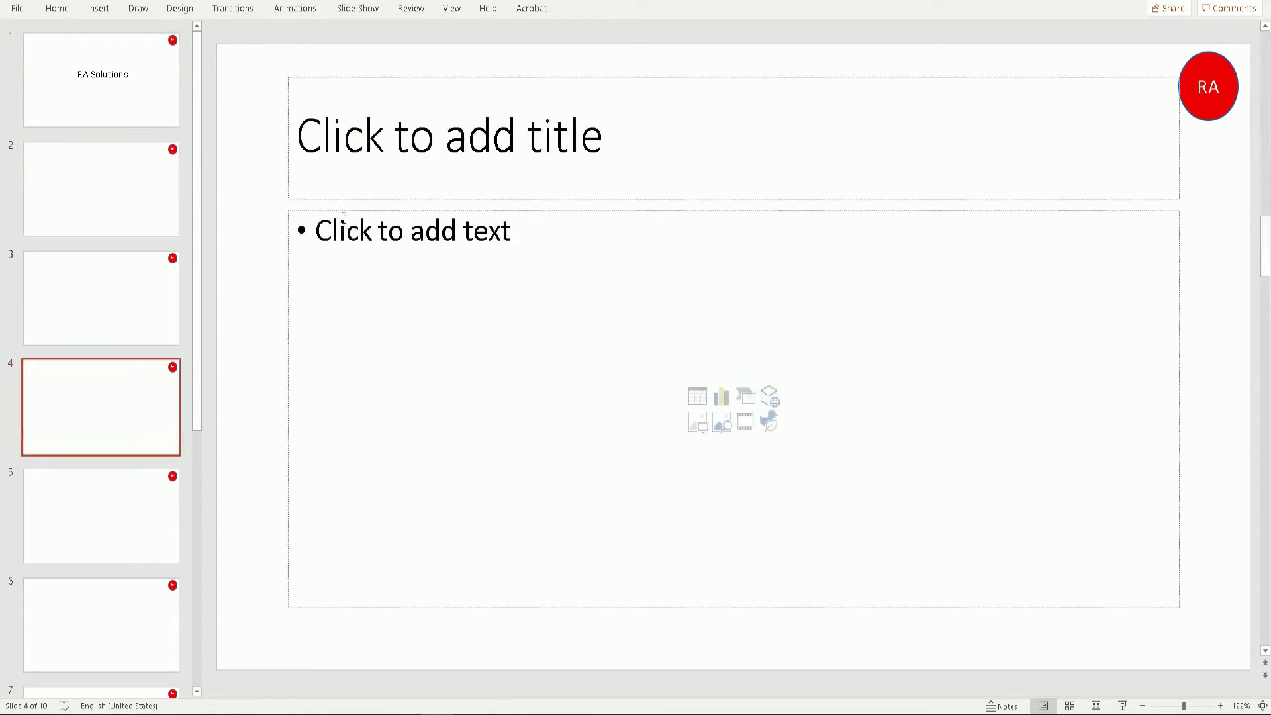
scroll(252, 153, up, 3)
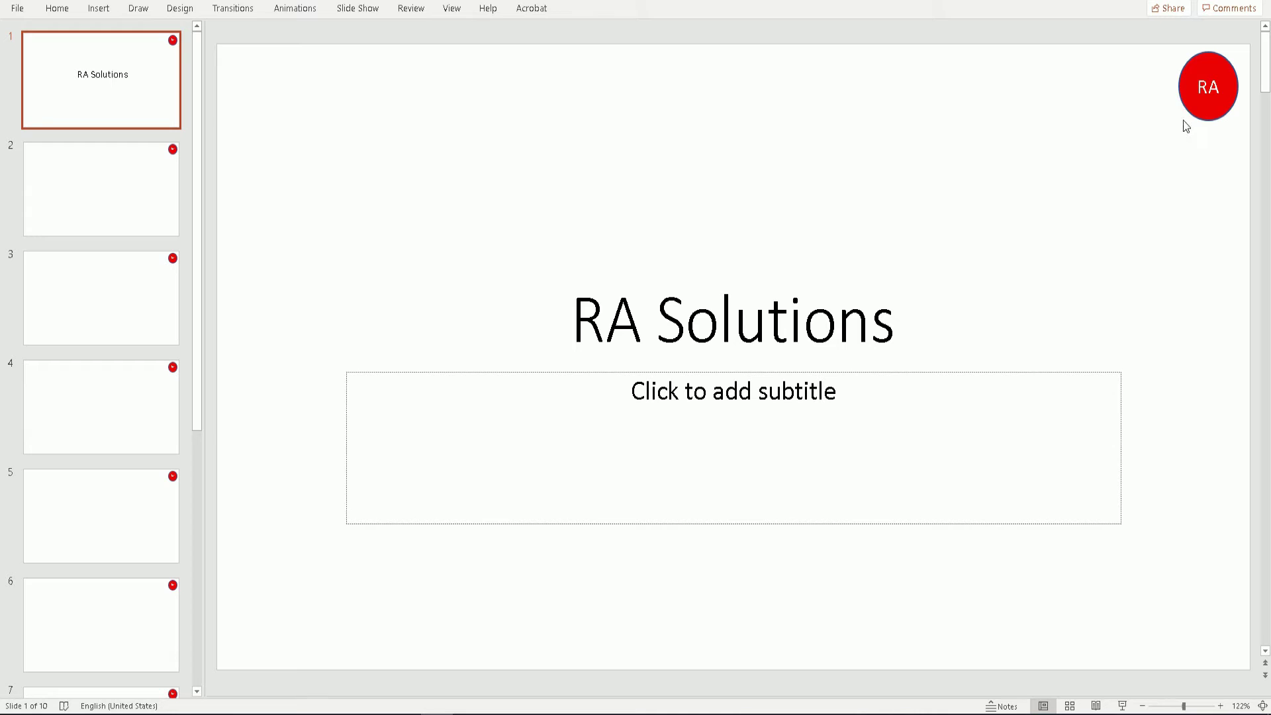
Type 'This is a presentation' as the title slide's subtitle and select it.
click(727, 391)
text(this )
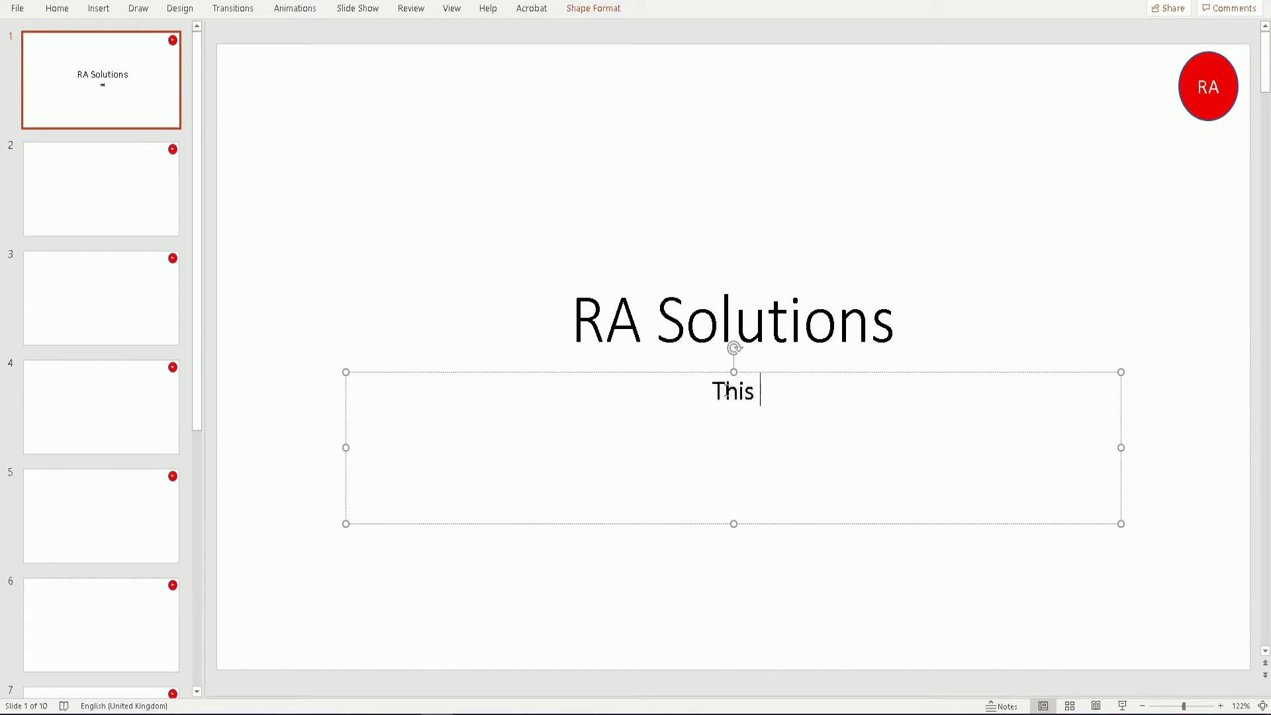
text(is a )
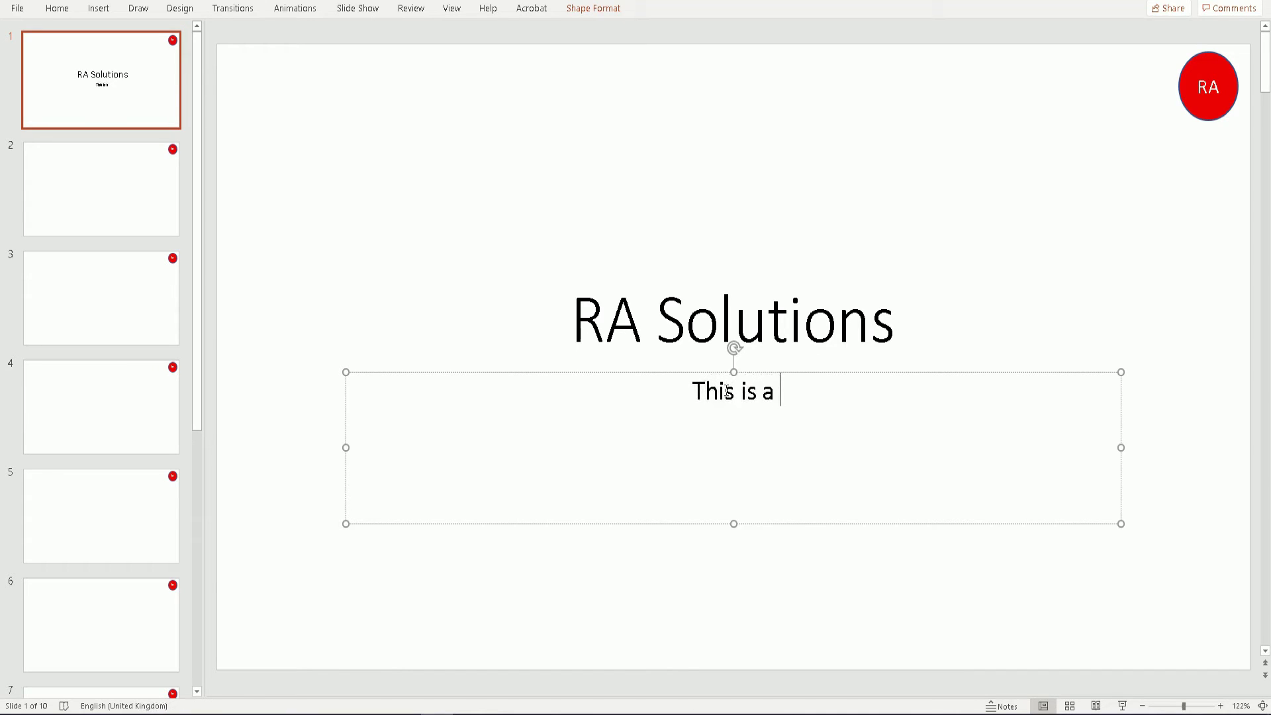
text(pren)
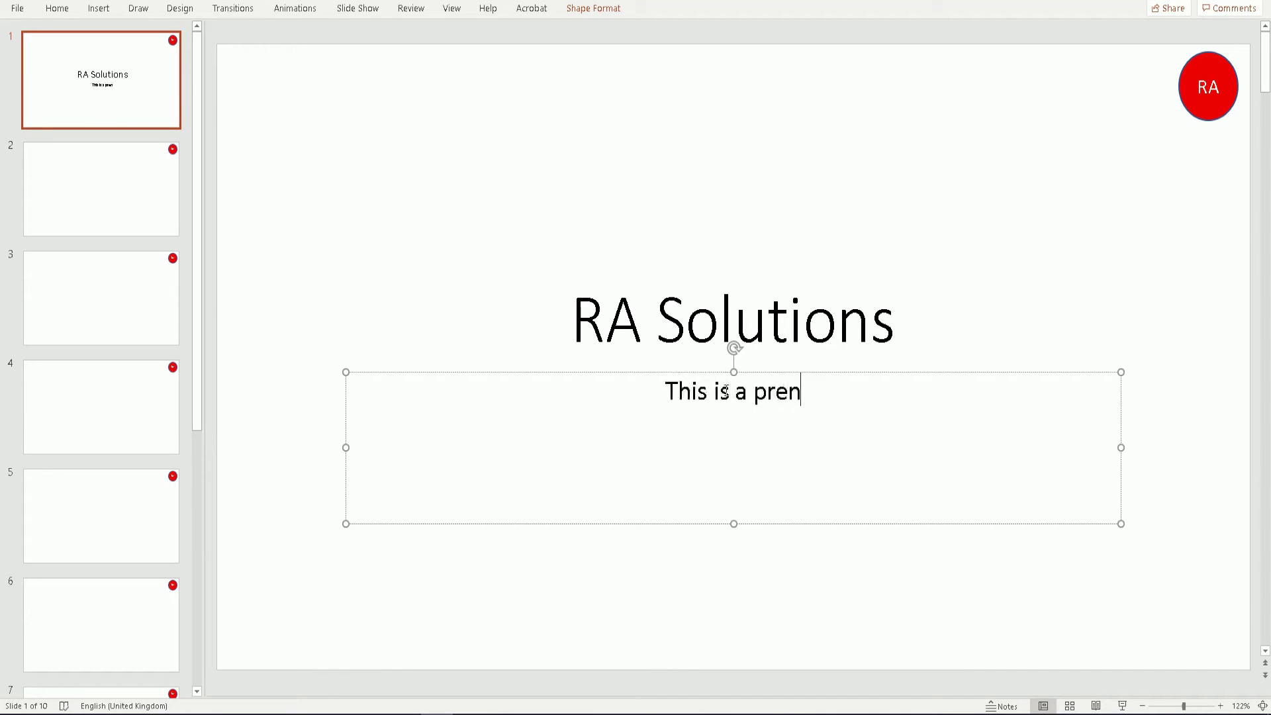
key(BackSpace)
text(se)
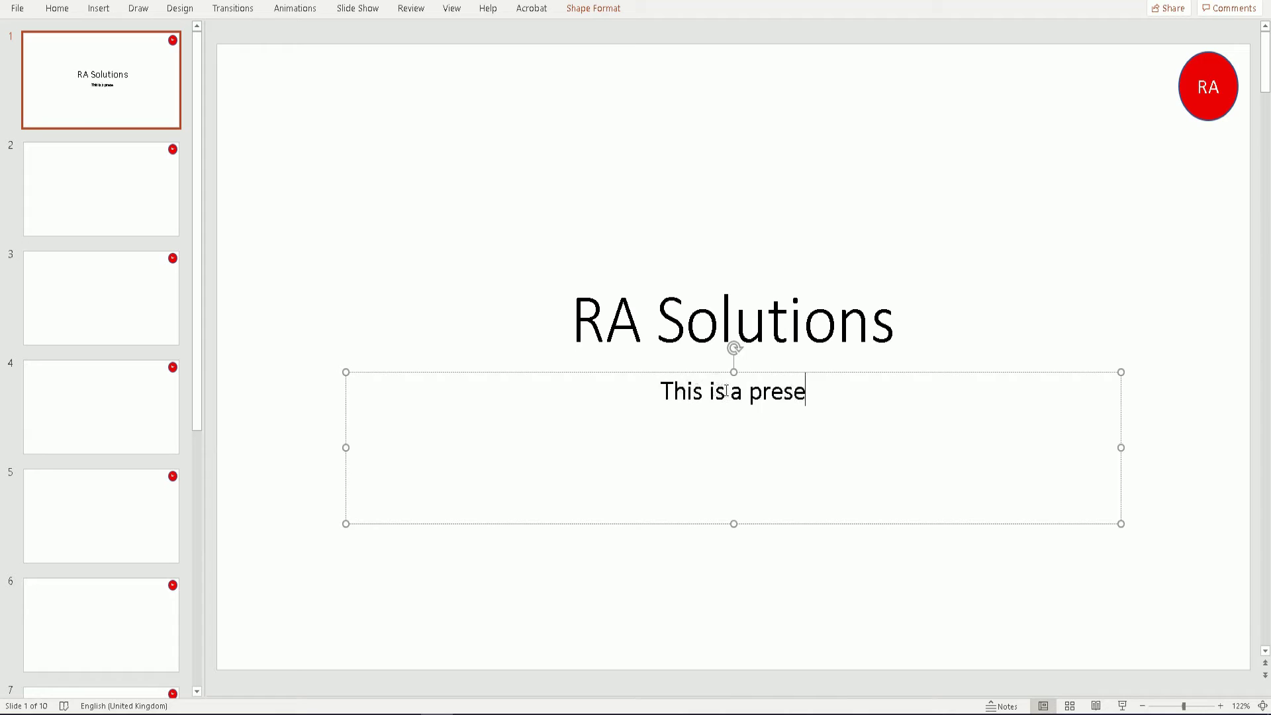
text(ntation)
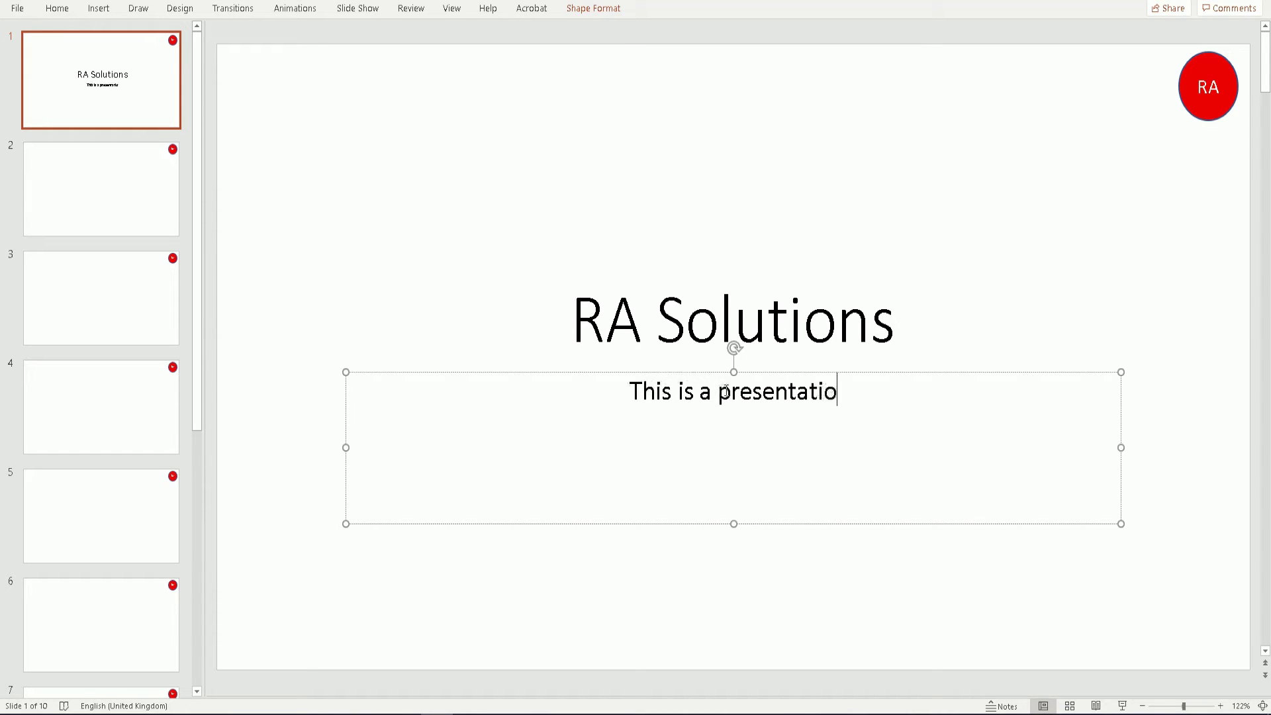
triple_click(739, 398)
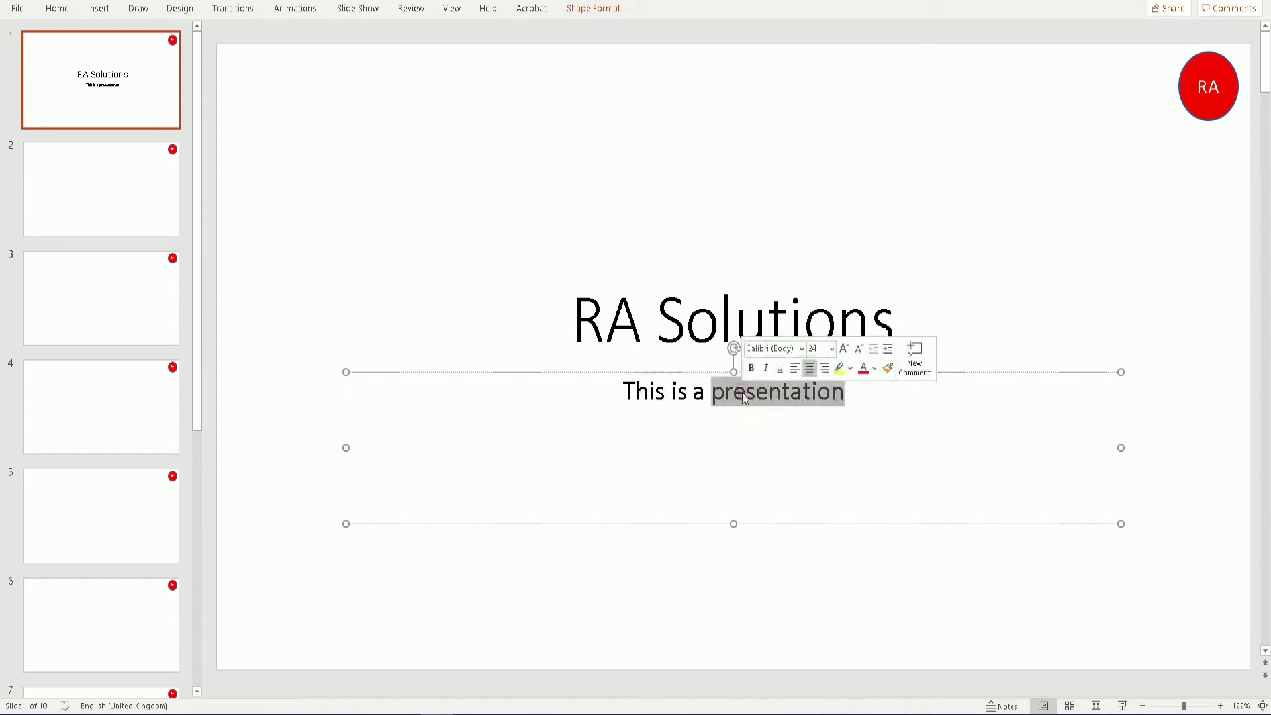
click(57, 8)
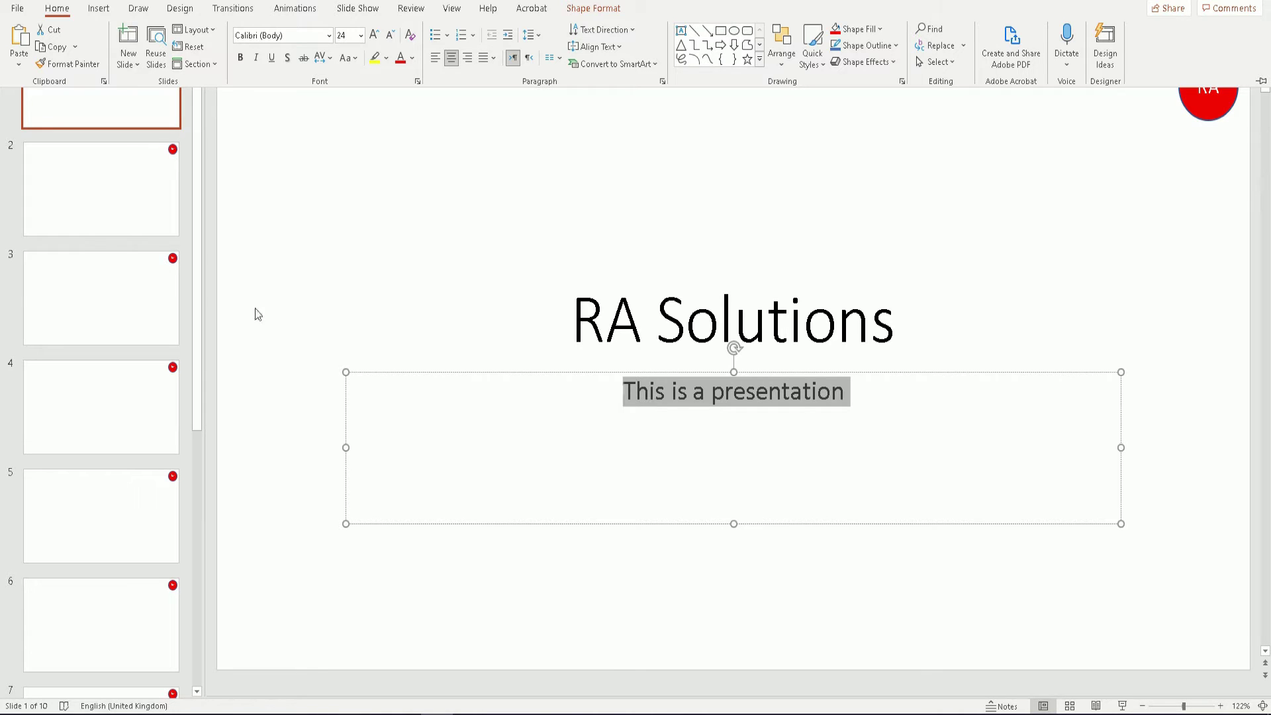
Check slides 1–5 for the RA badge, then return to the title slide.
click(152, 316)
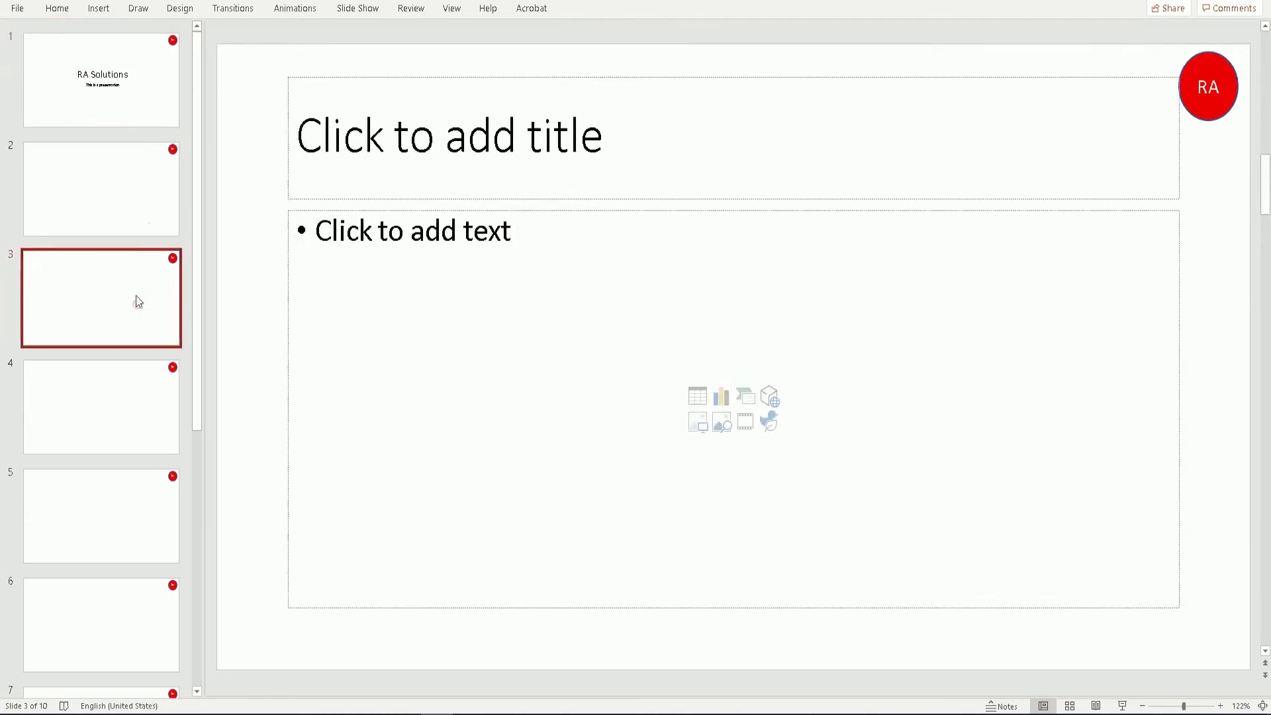
click(129, 192)
click(126, 108)
click(119, 174)
click(105, 304)
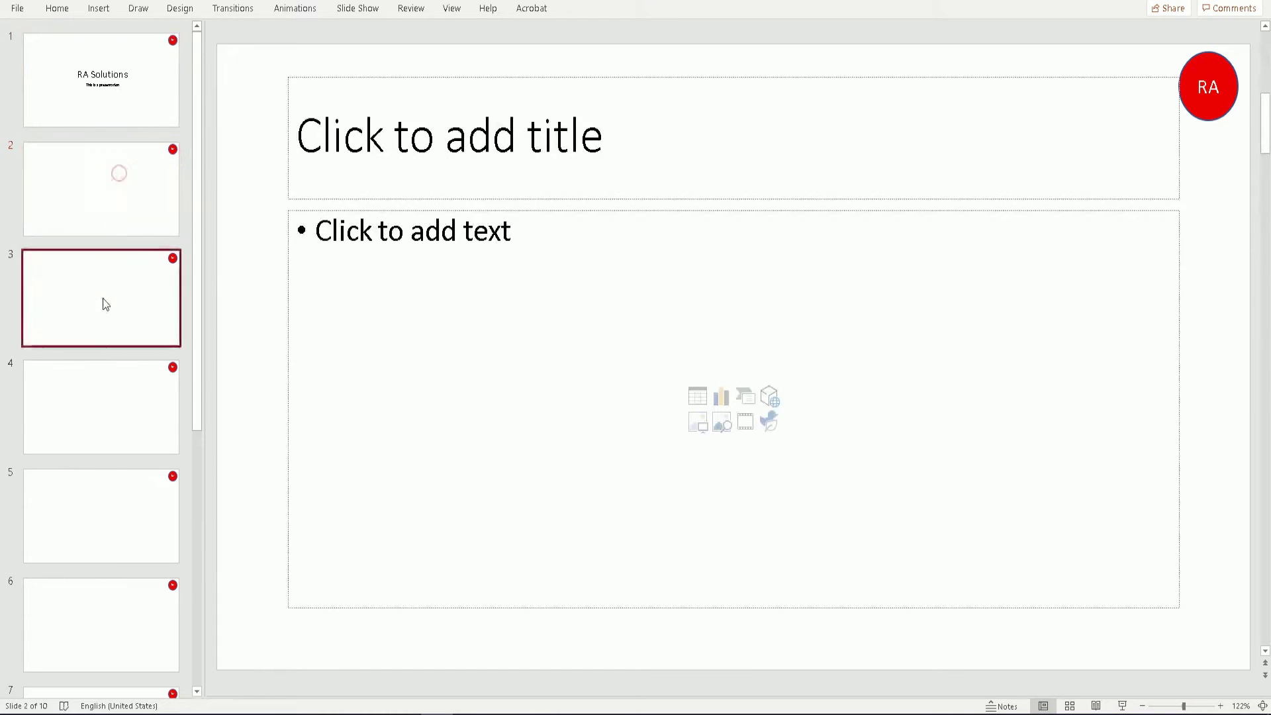
click(100, 414)
click(91, 486)
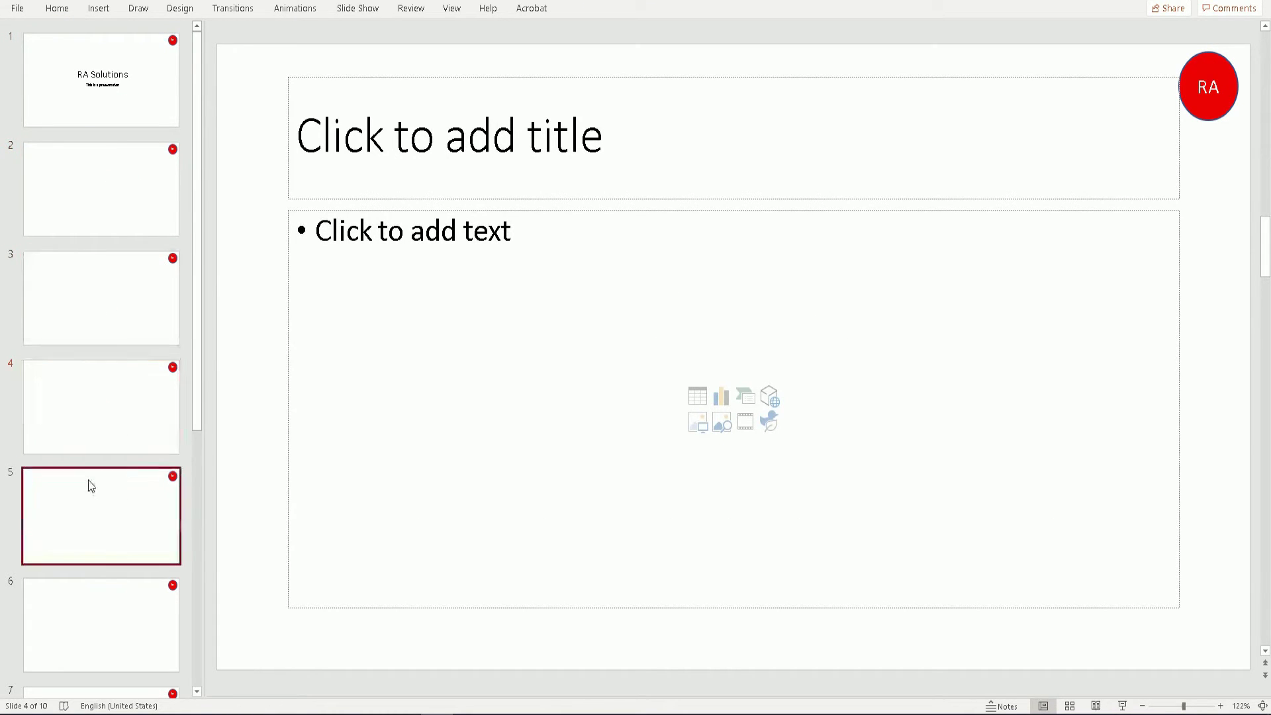
click(117, 110)
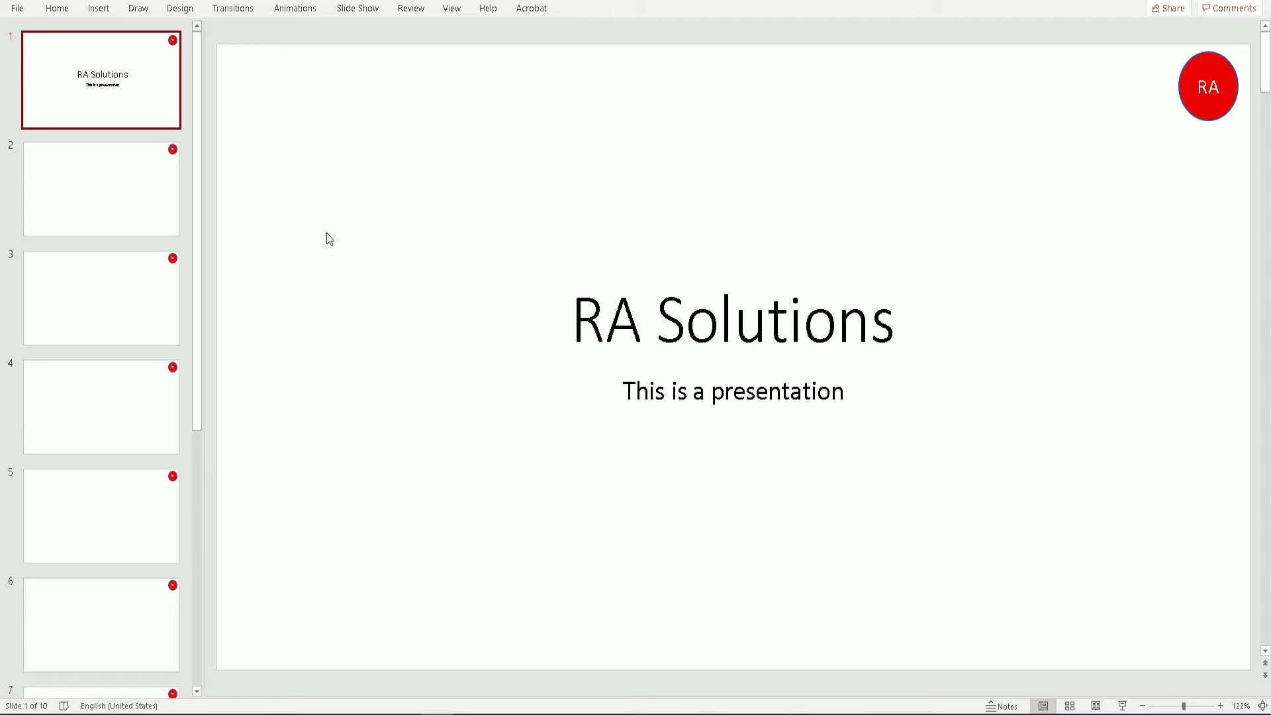
click(453, 9)
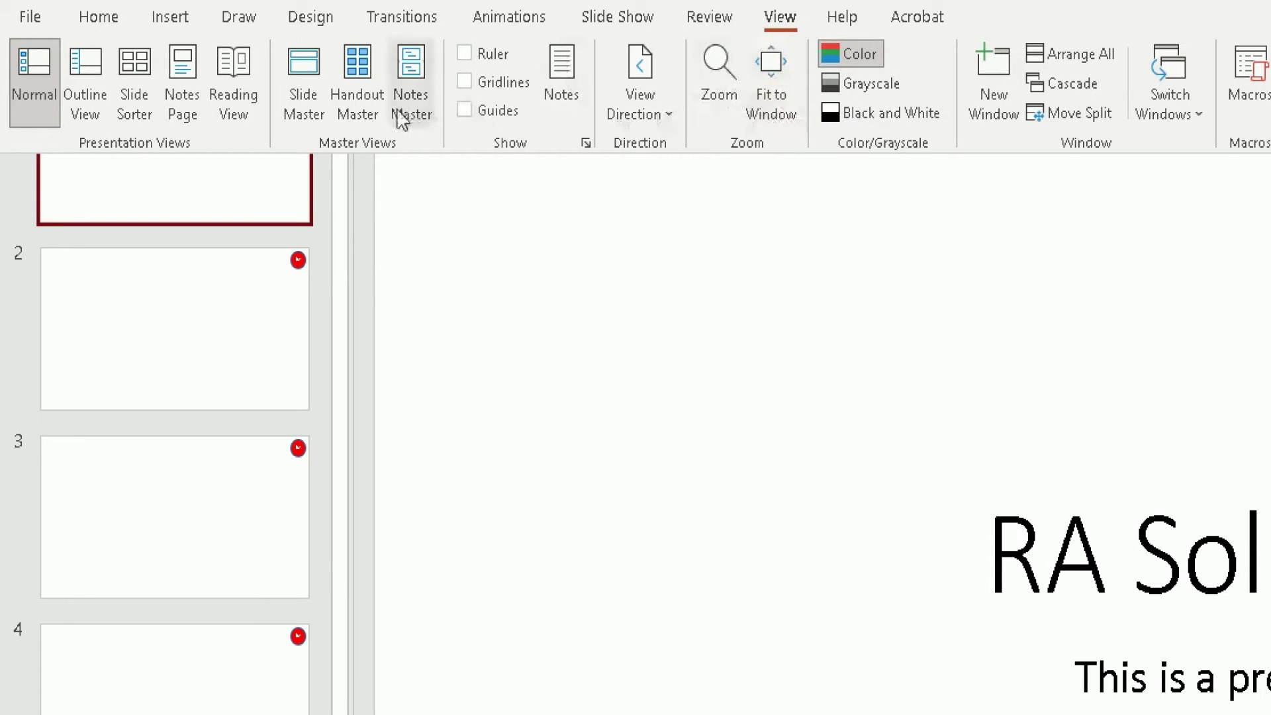
In Slide Master view, select the top master's title text and open the Font list.
click(302, 123)
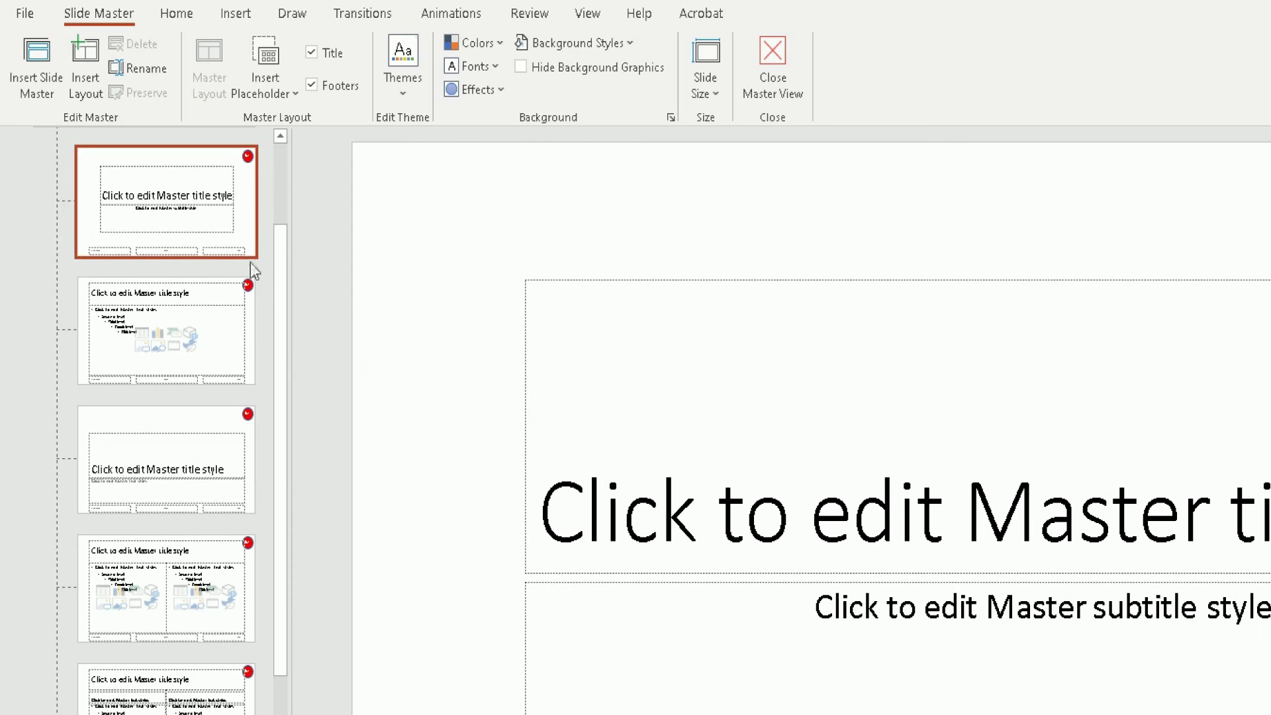
scroll(272, 218, up, 2)
click(157, 225)
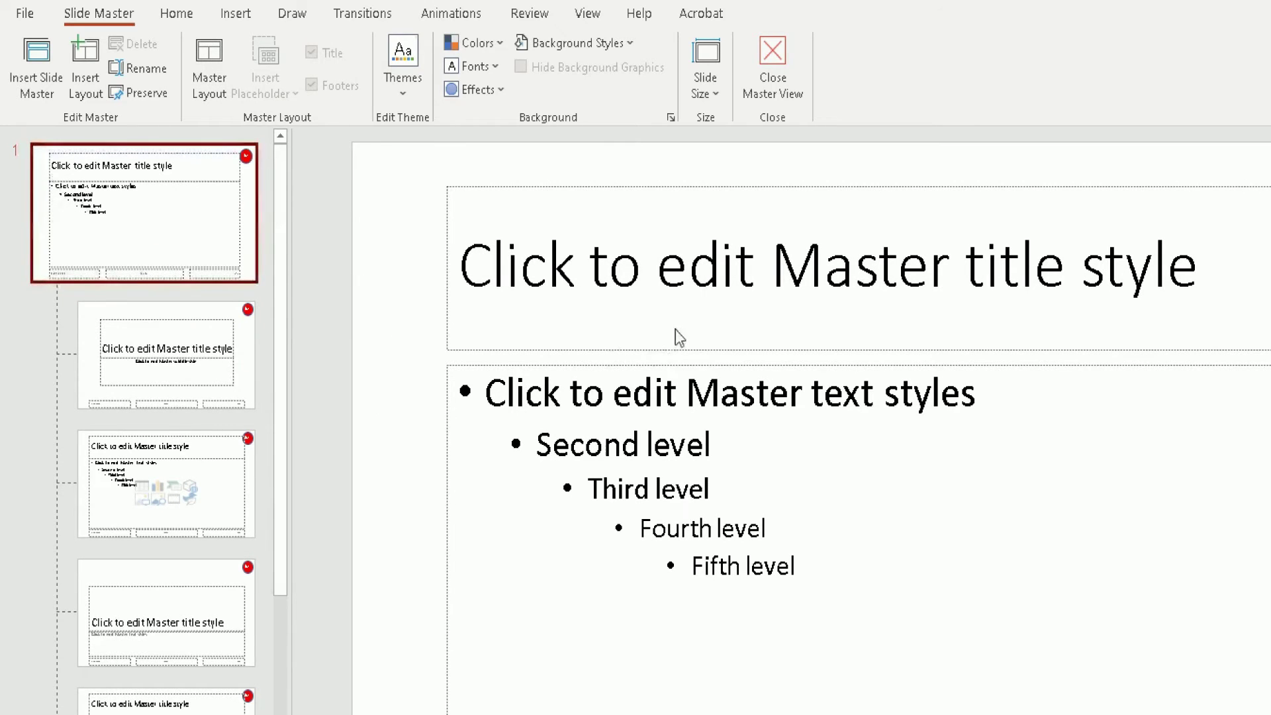
triple_click(704, 278)
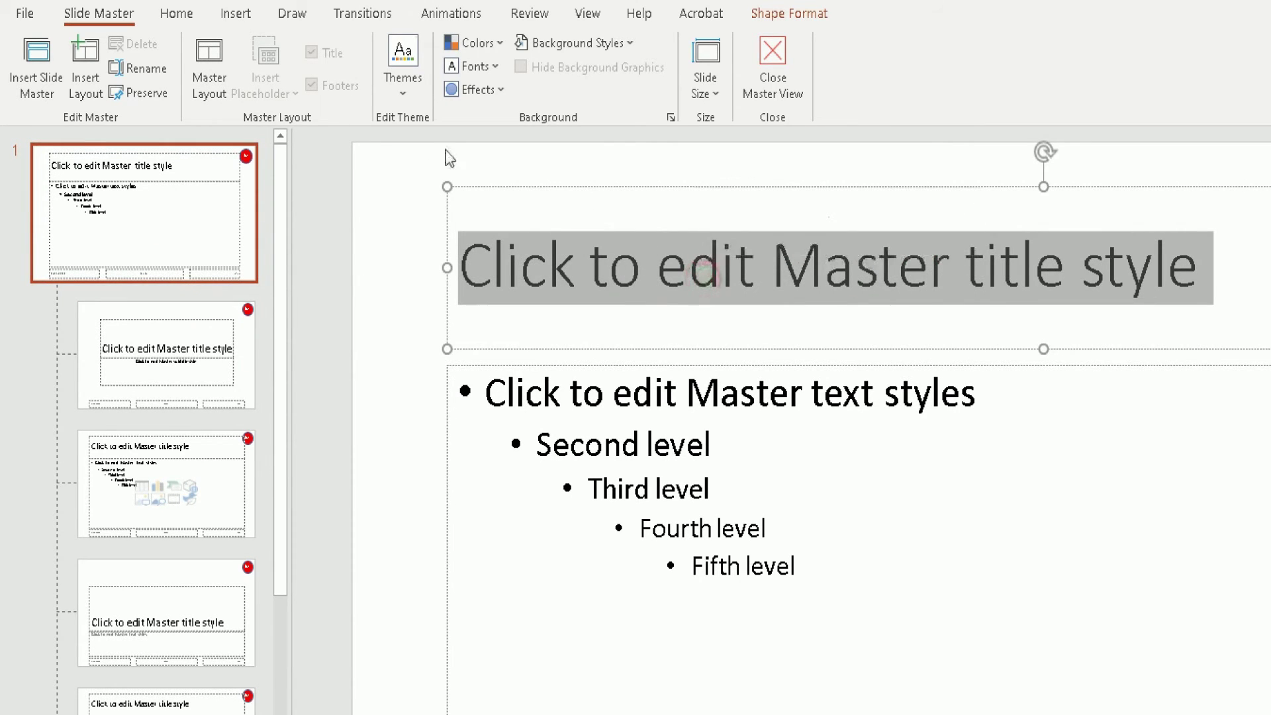
click(188, 15)
click(413, 51)
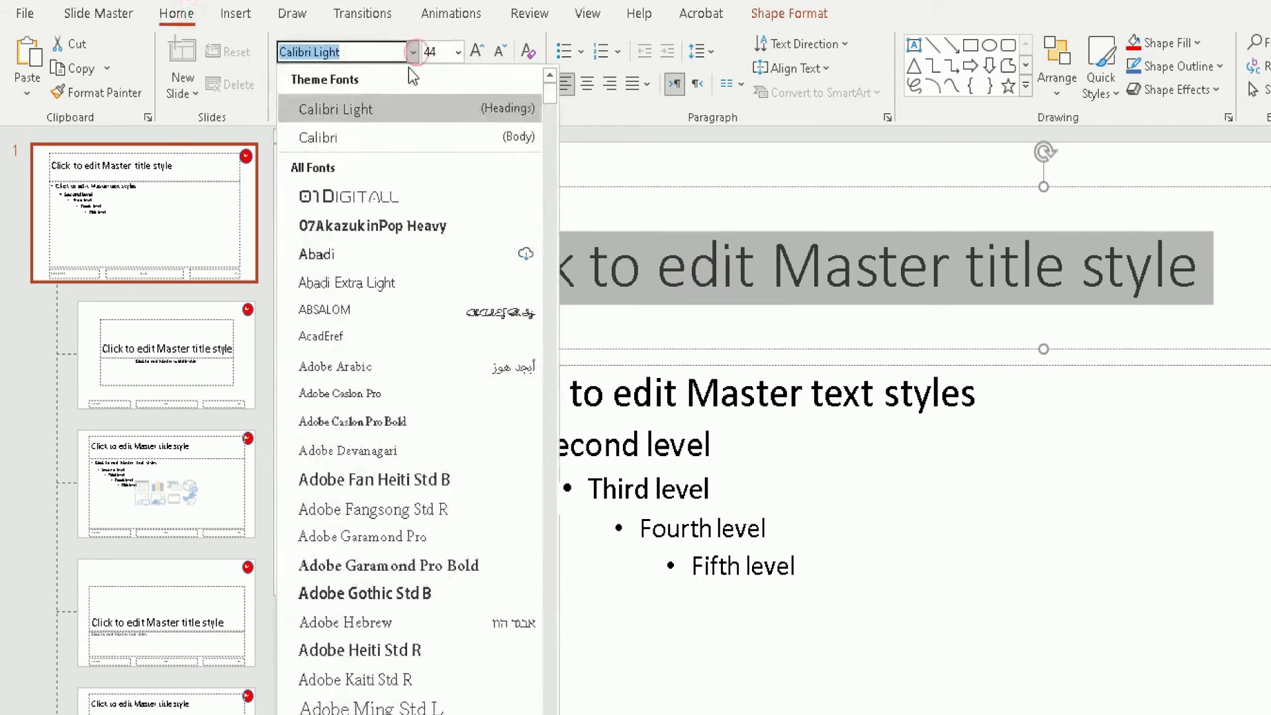